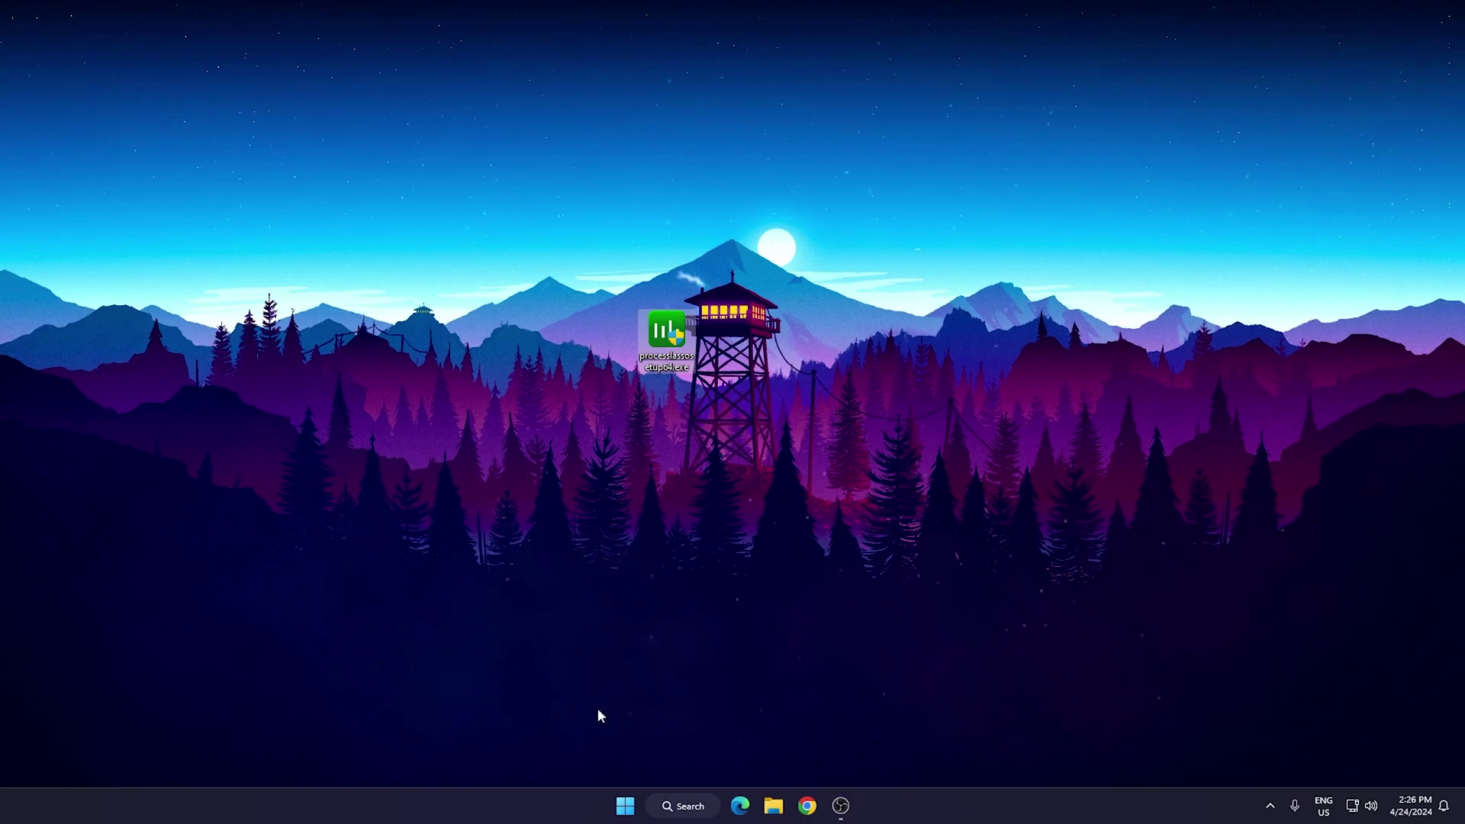
Search 'tem' for Delete temporary files and open the 14.8 GB Temporary files list under Storage.
left_click(683, 805)
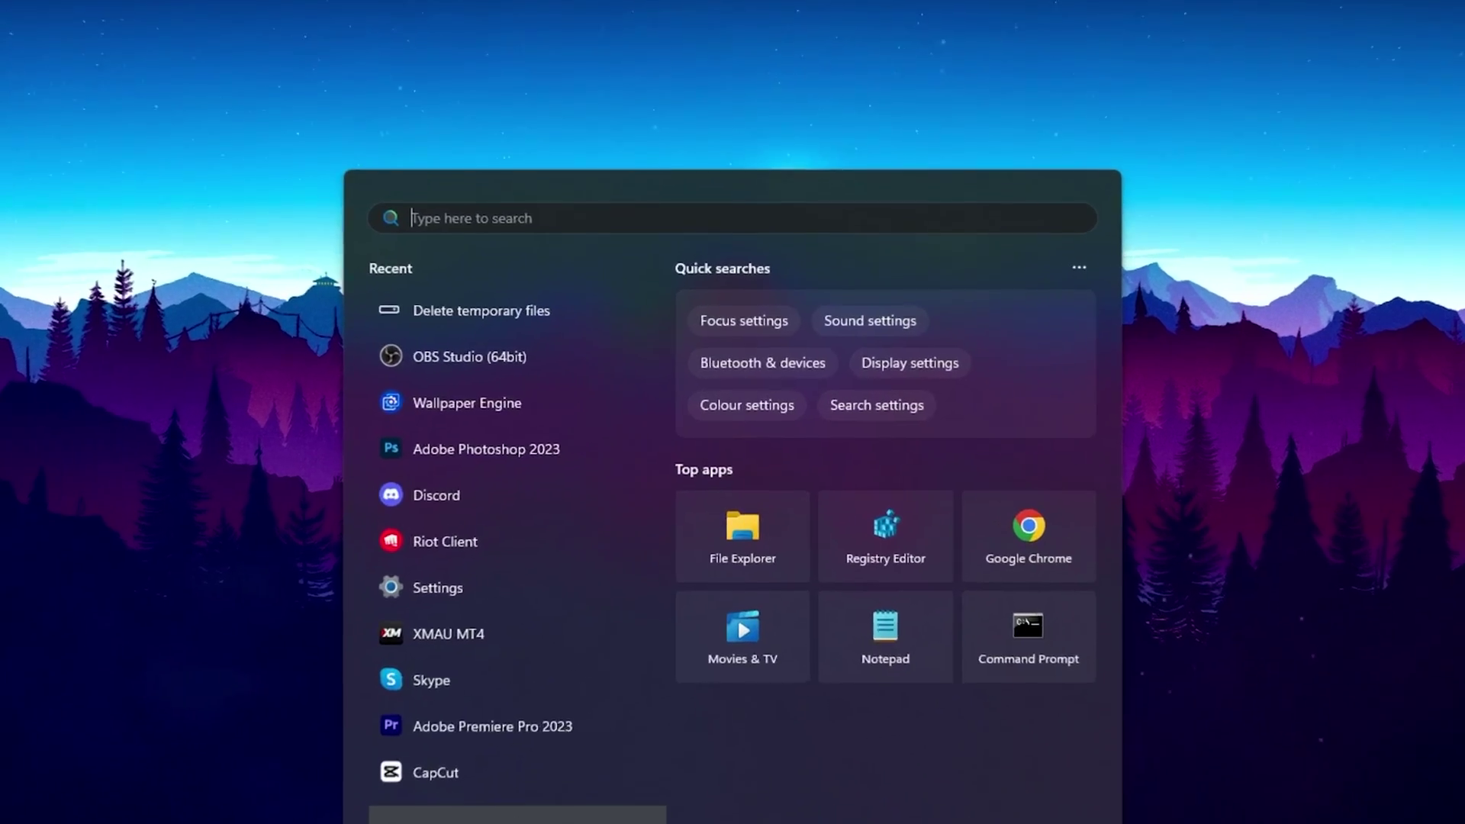
type("tem")
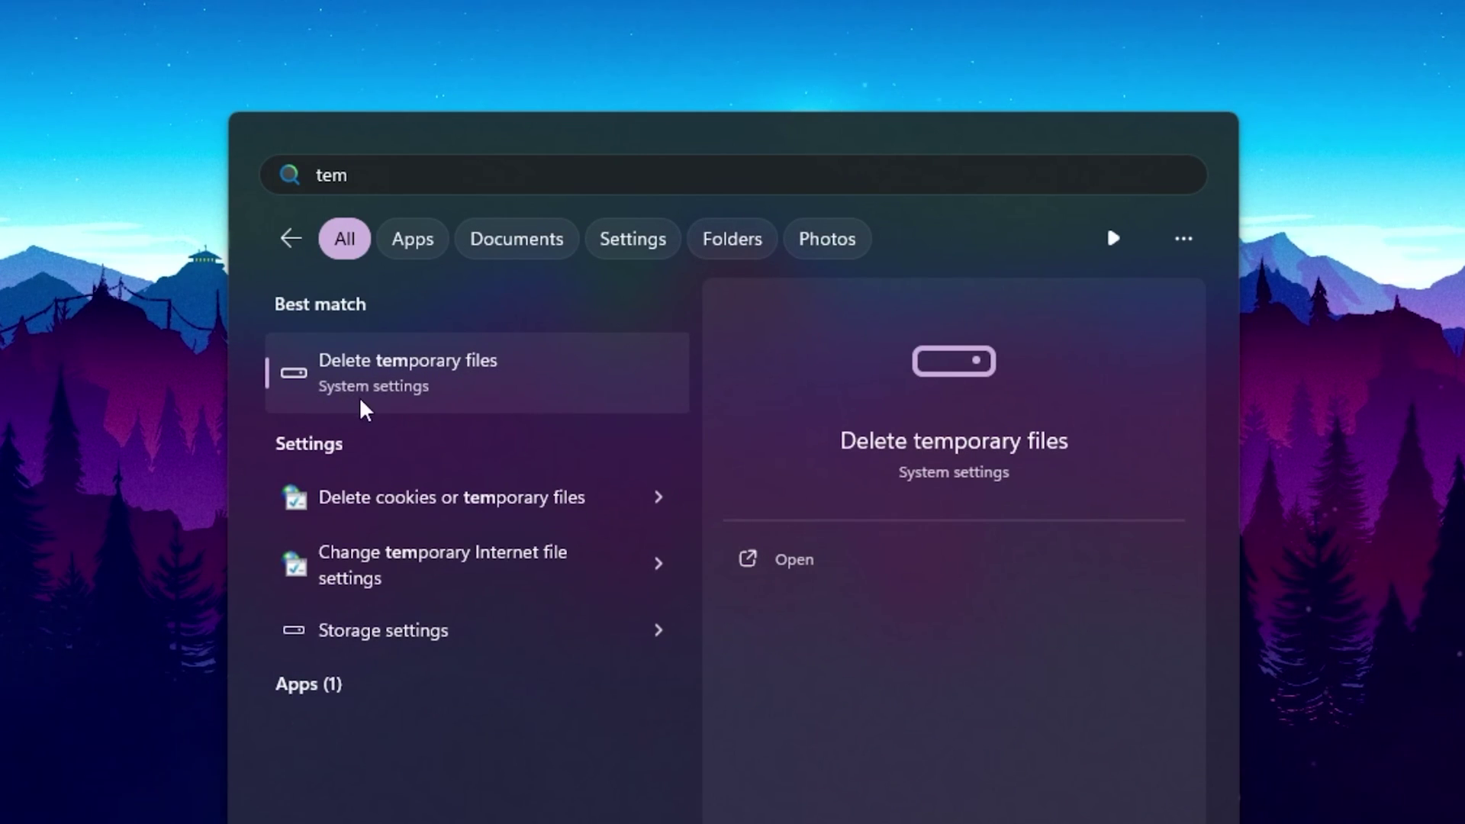
left_click(392, 396)
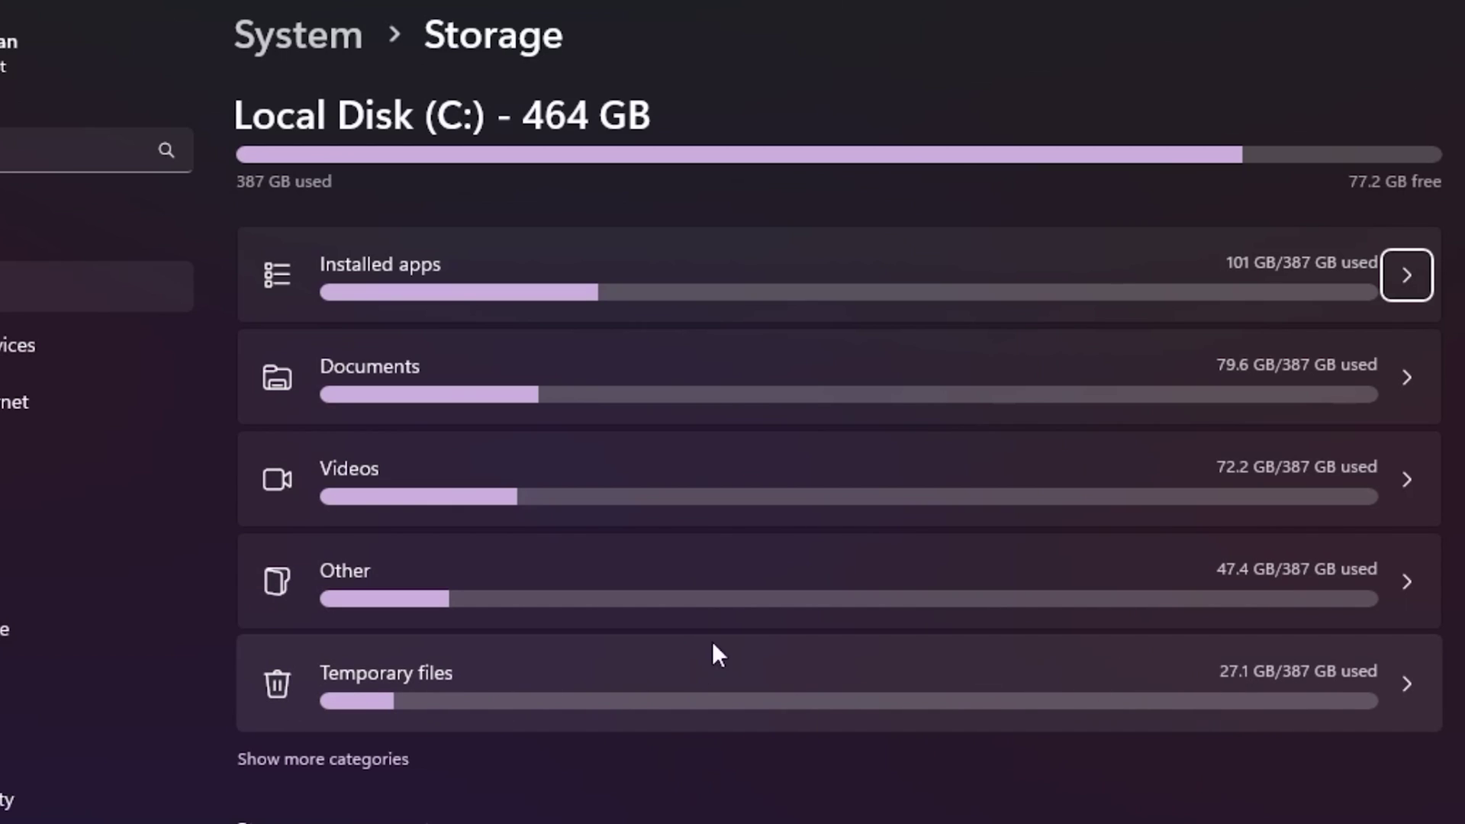
left_click(527, 676)
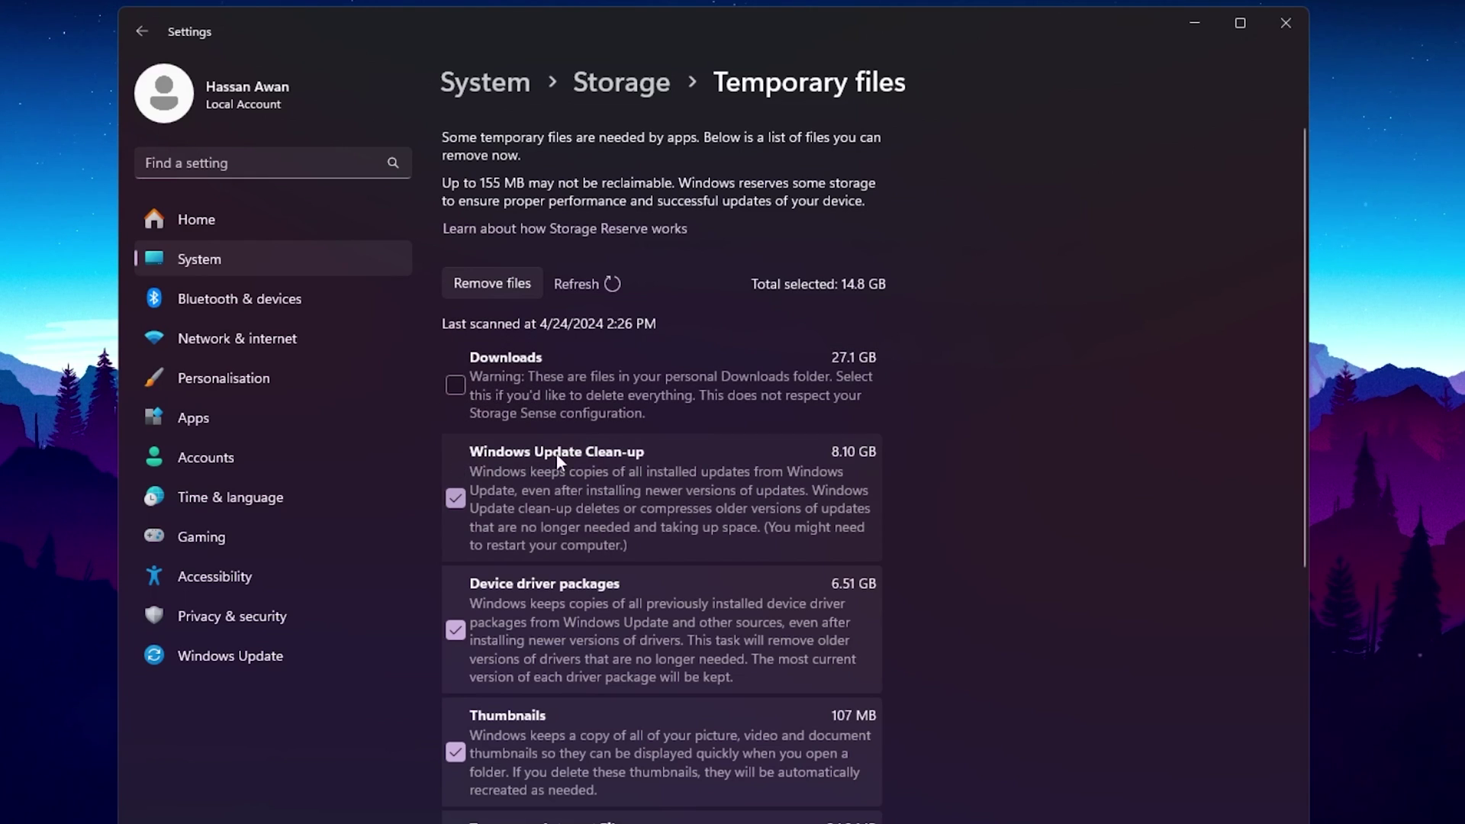
Review the temporary file categories, keep Downloads unchecked, and remove the selected files.
scroll(456, 504, "down", 2)
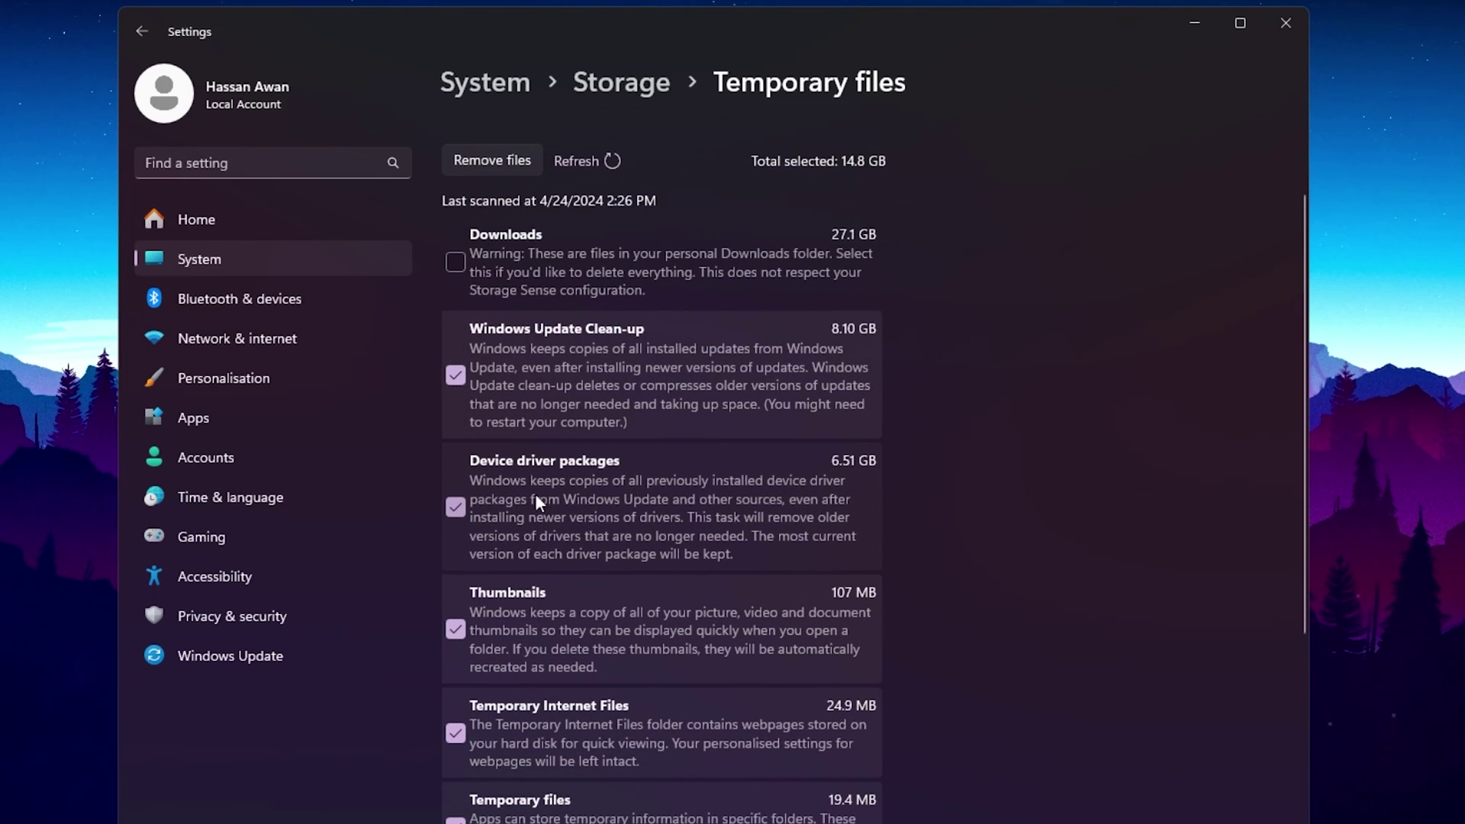
scroll(536, 498, "down", 2)
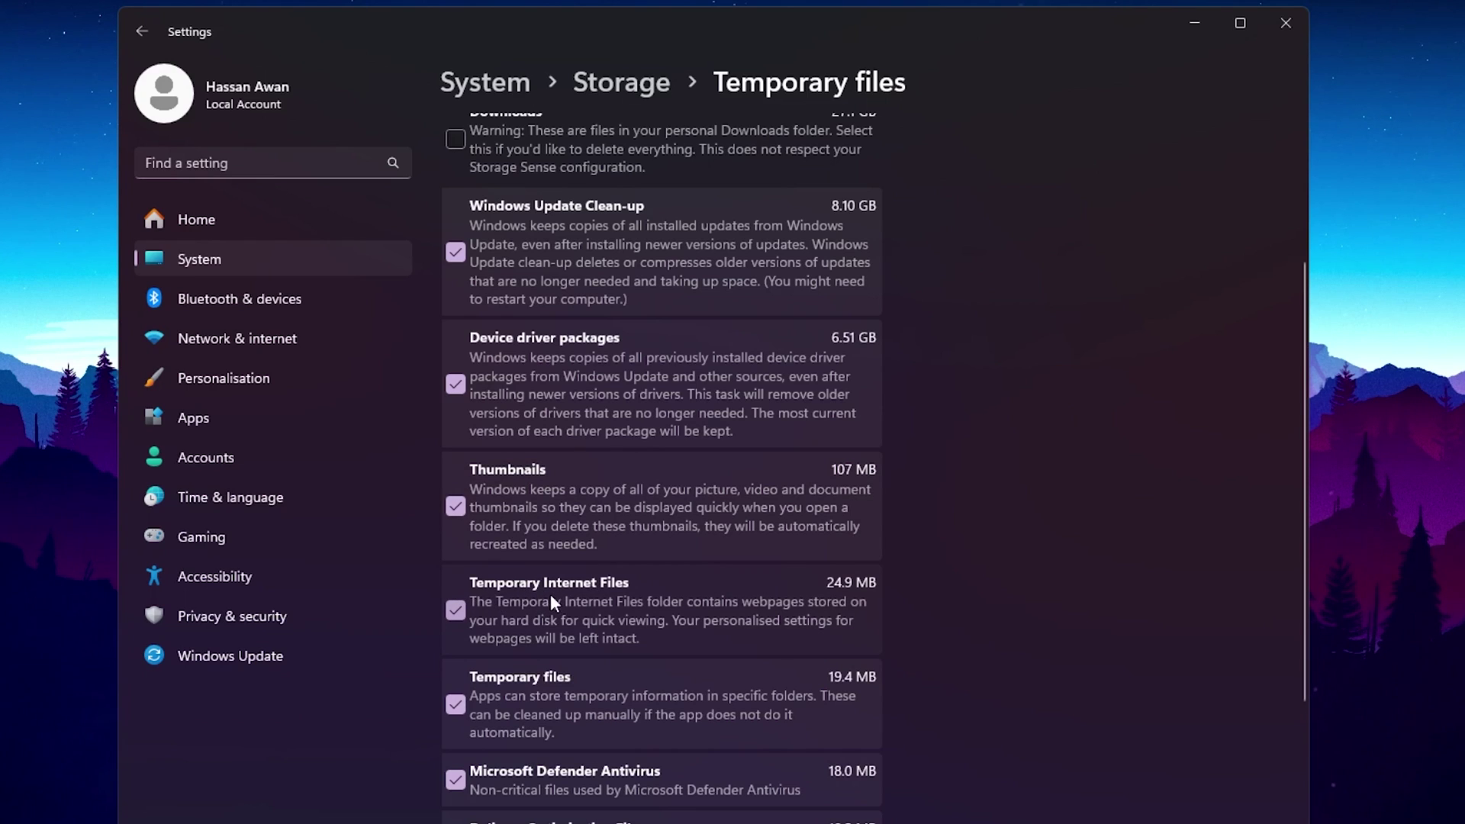
scroll(489, 592, "down", 2)
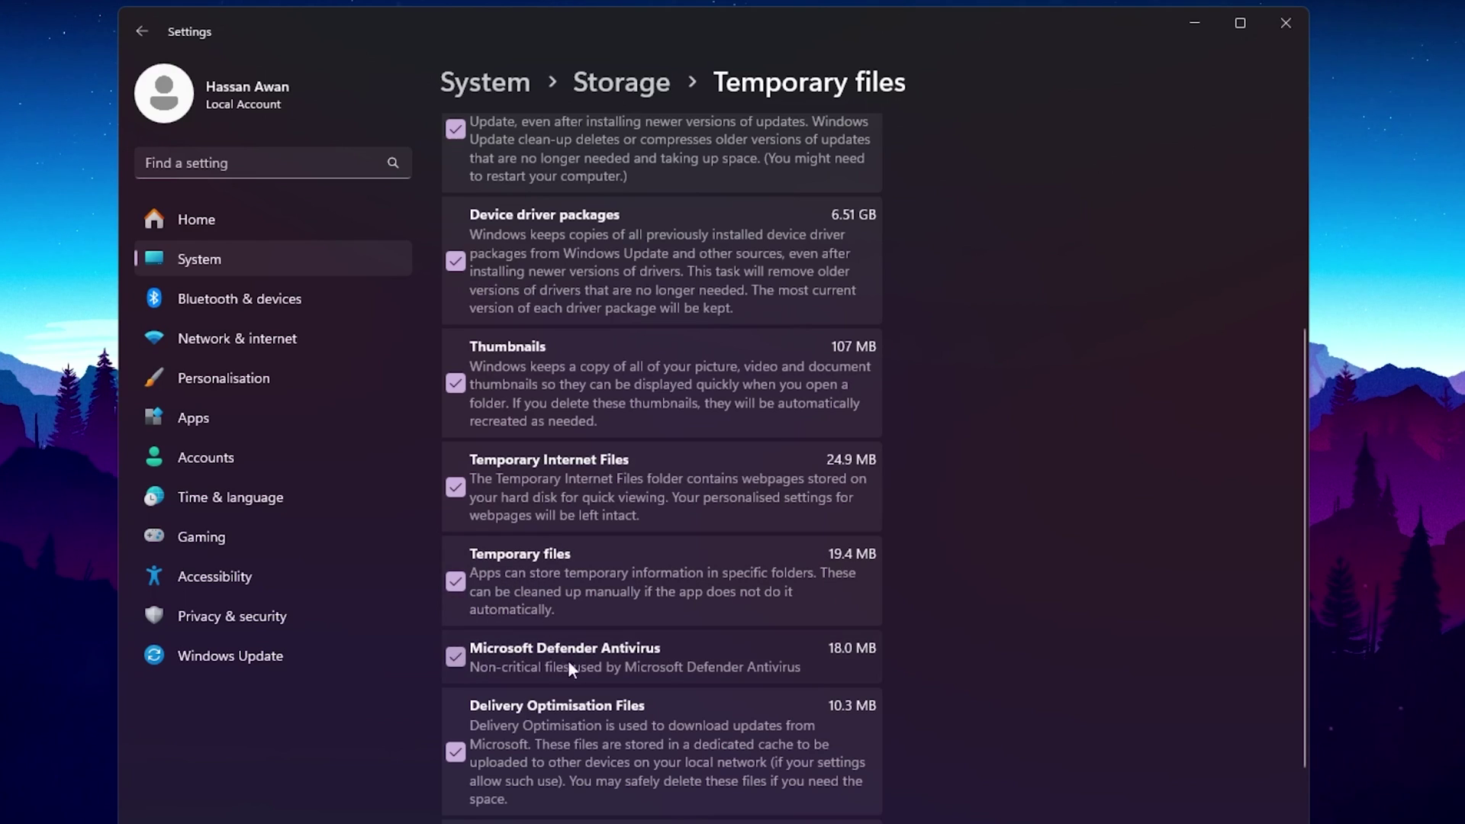
scroll(506, 703, "down", 3)
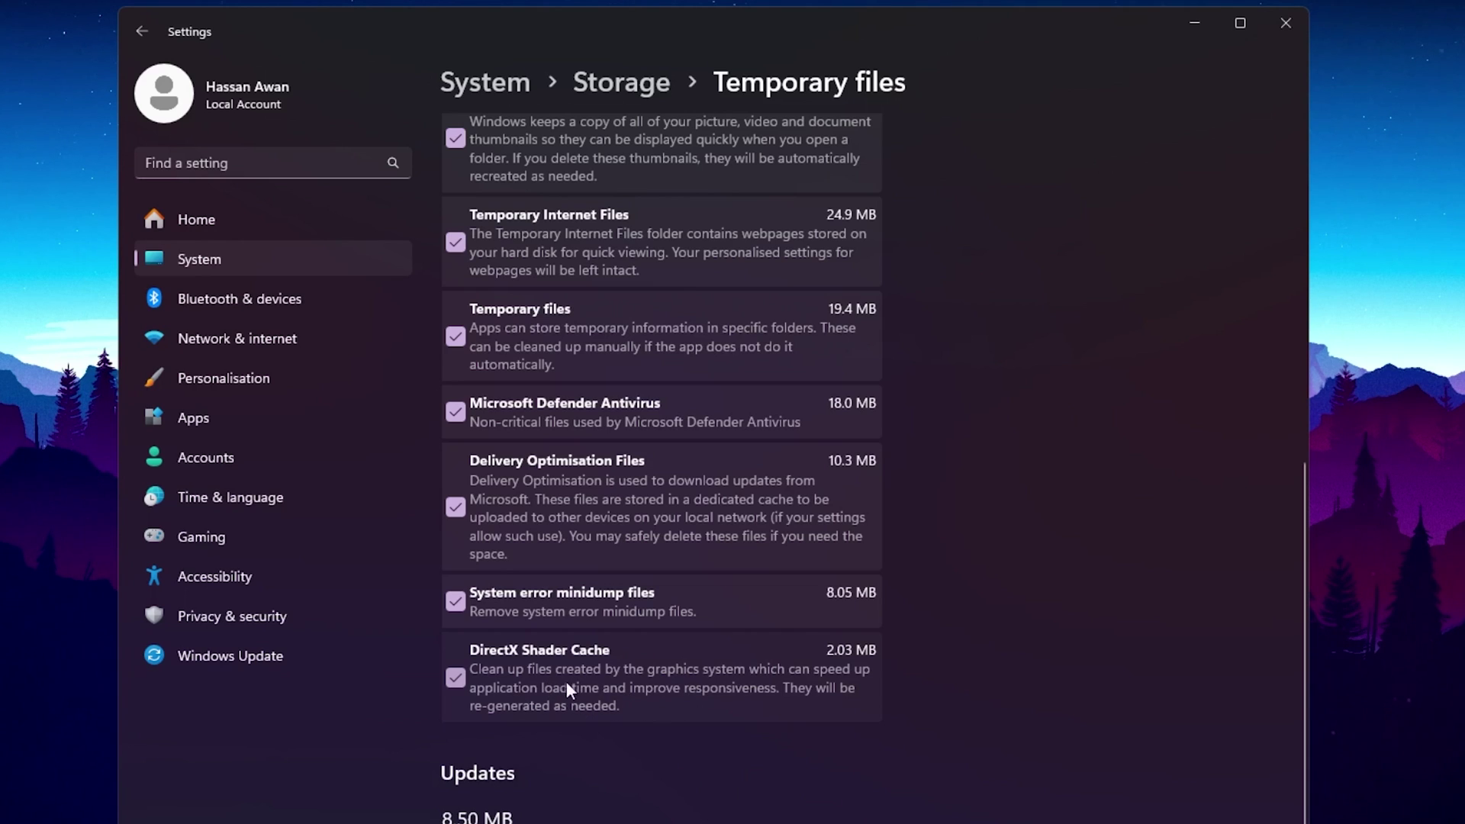
scroll(566, 680, "up", 6)
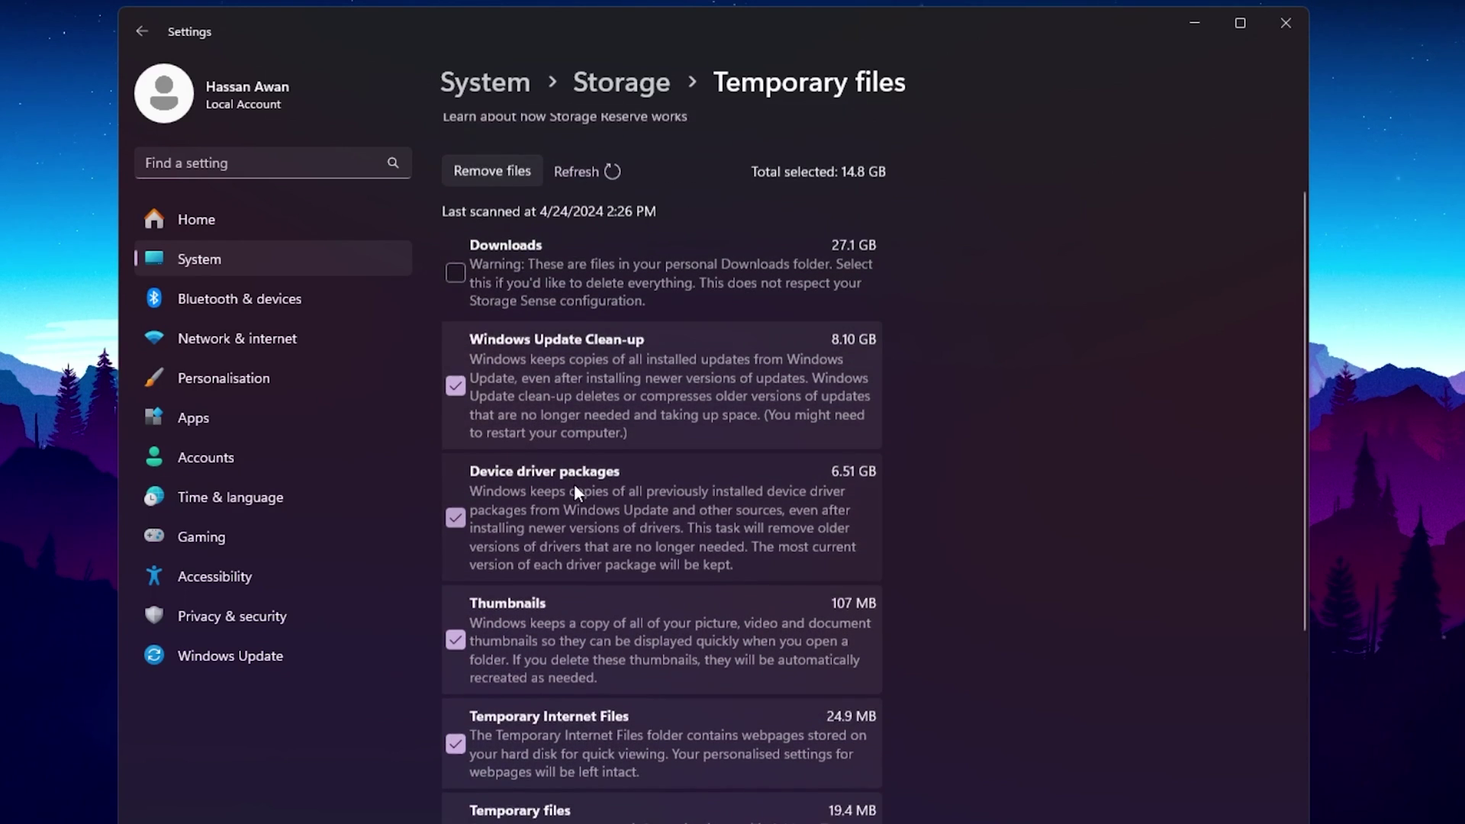
scroll(576, 490, "up", 2)
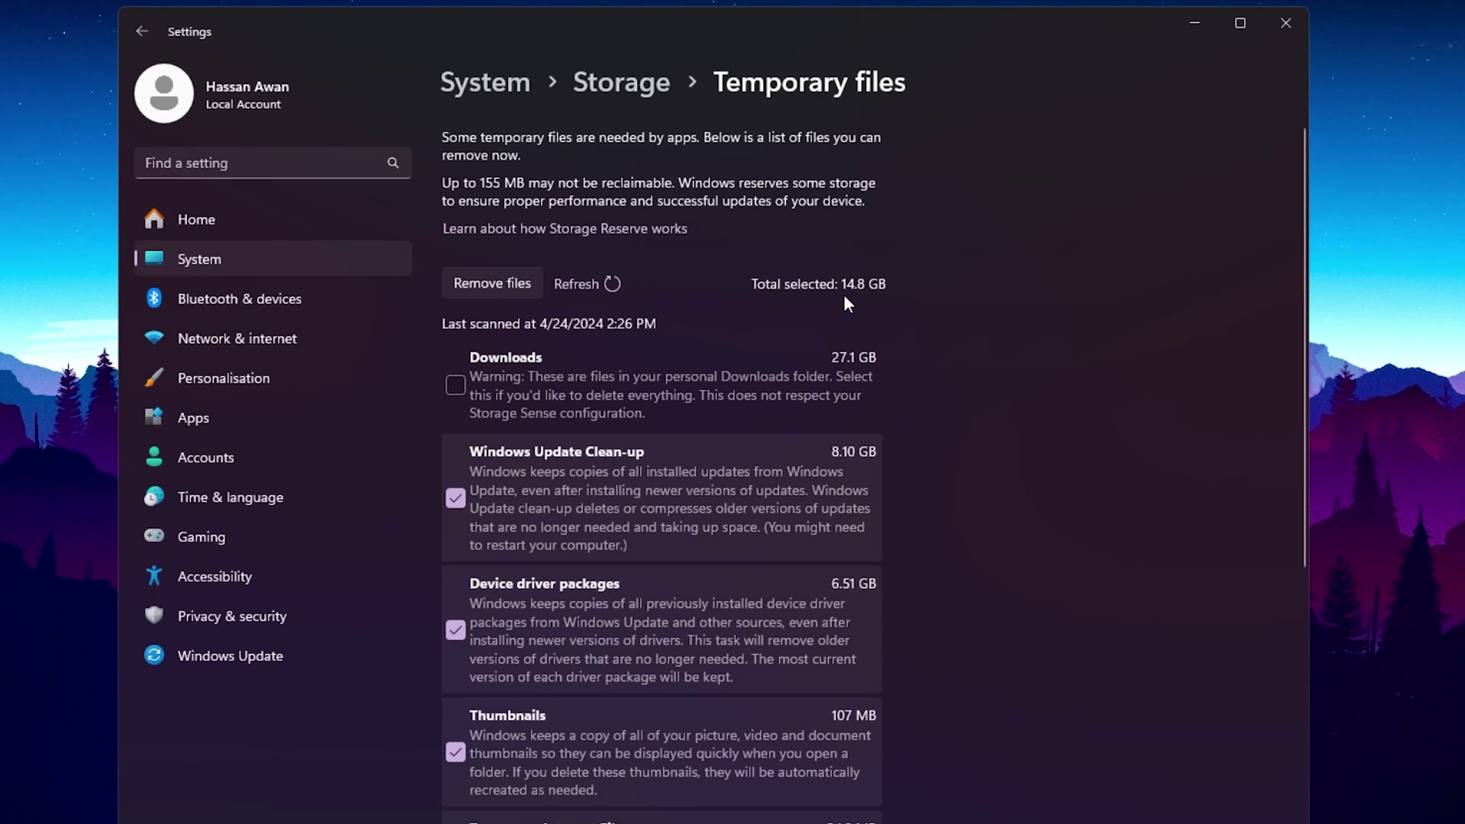
left_click(506, 282)
left_click(620, 532)
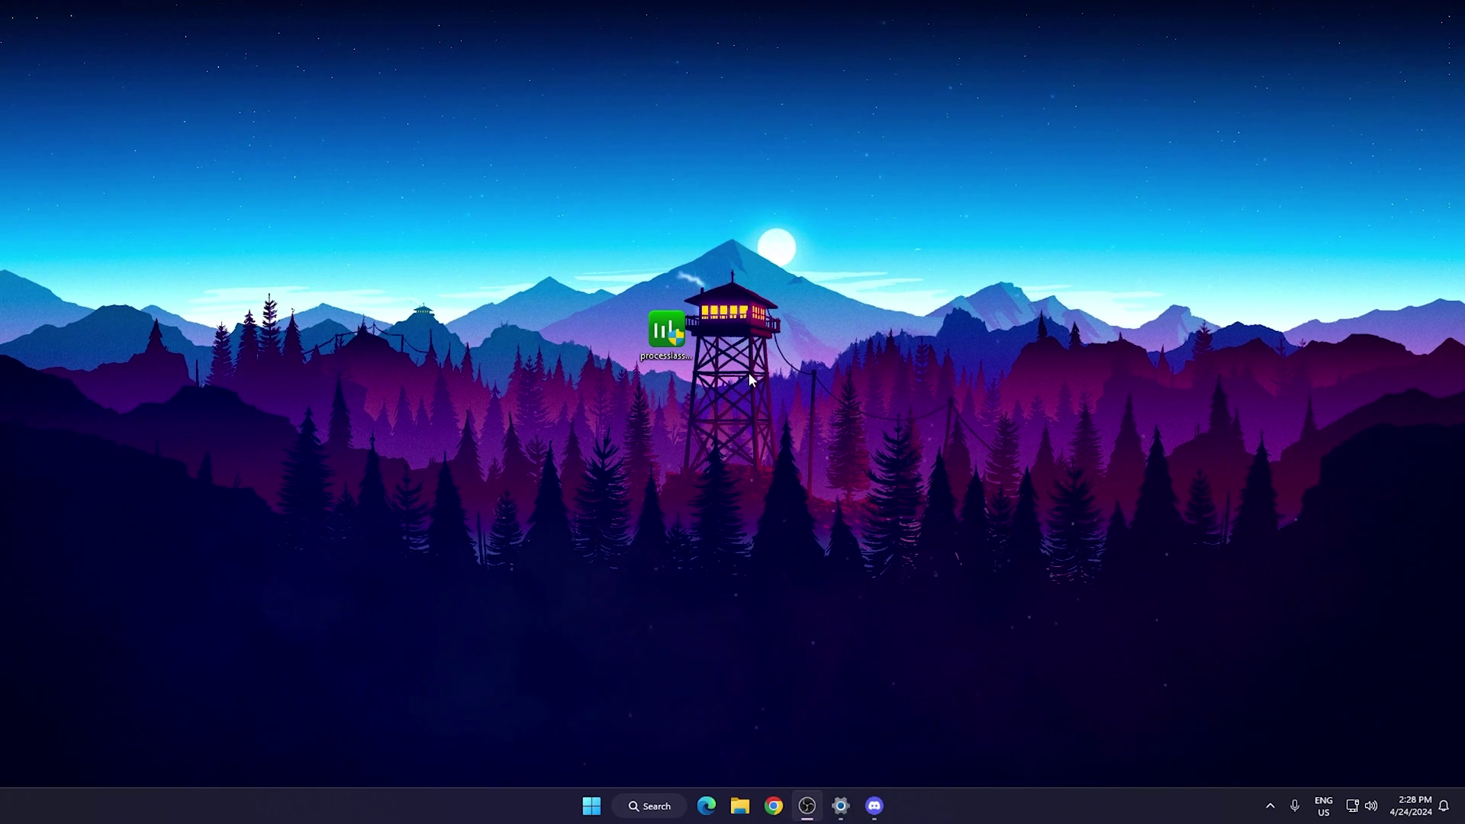
left_click(876, 807)
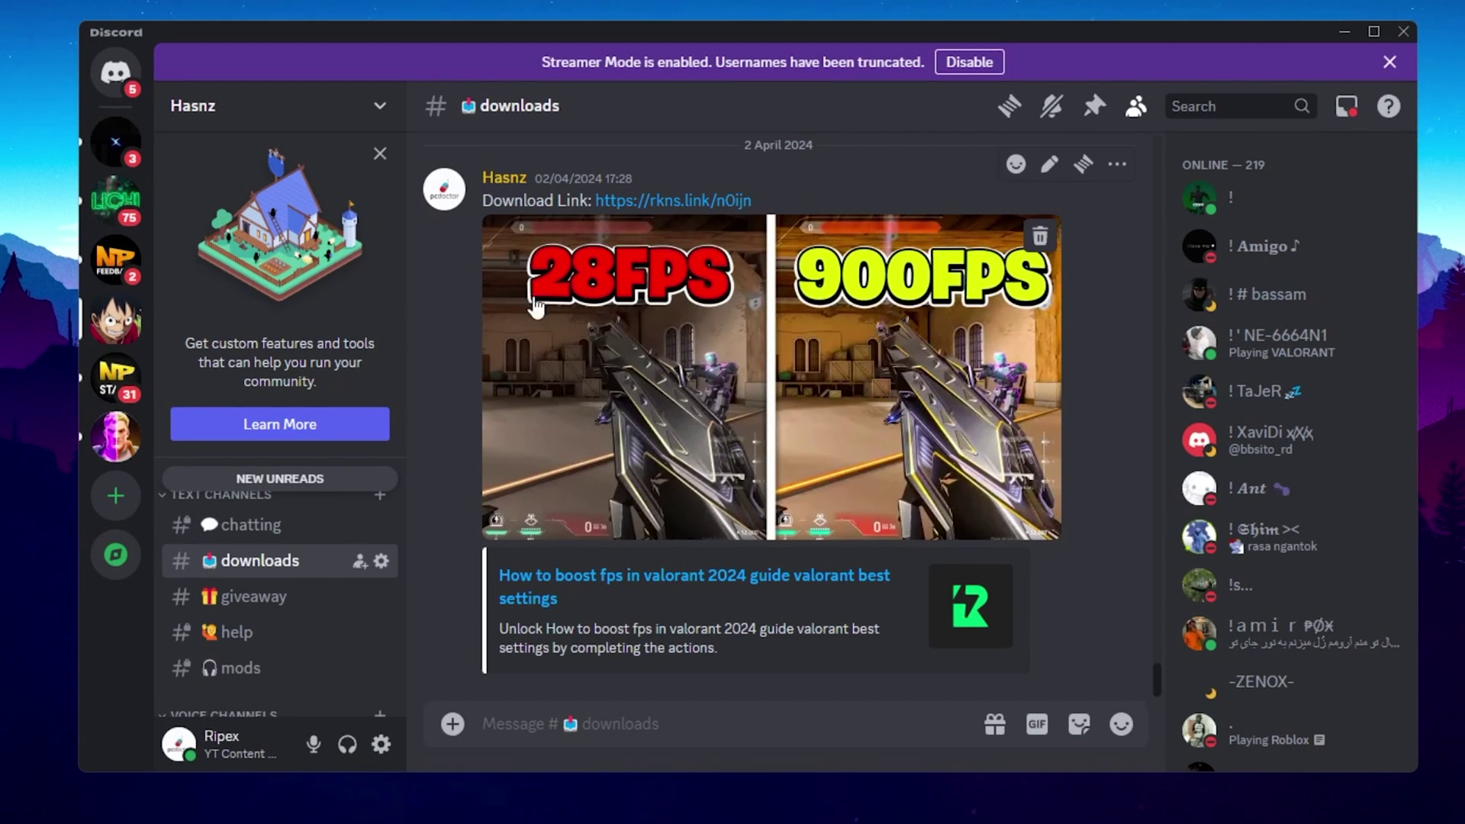
left_click(1345, 32)
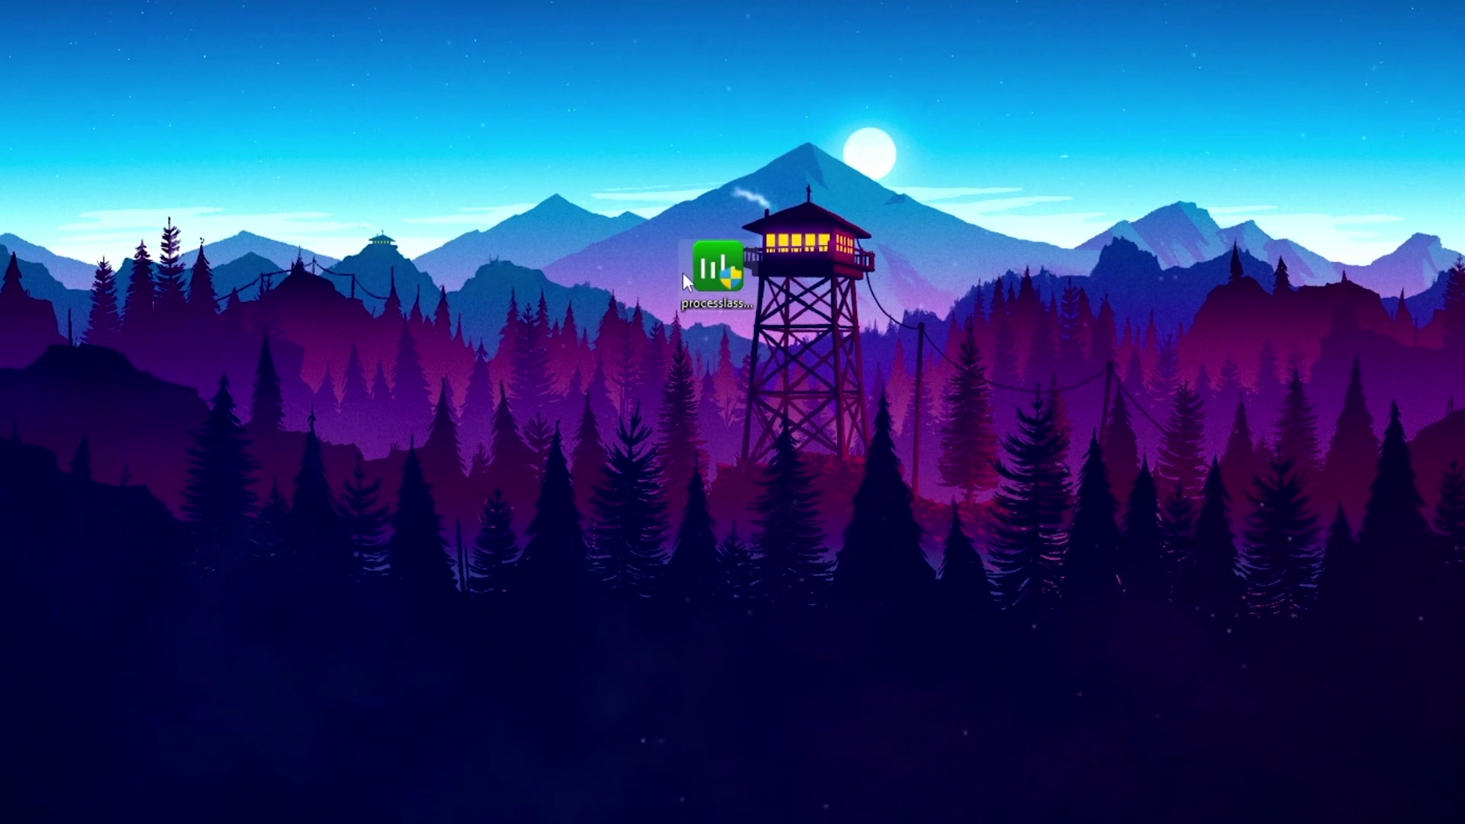
Install Process Lasso [x64] in English with the licence accepted and default components.
right_click(705, 265)
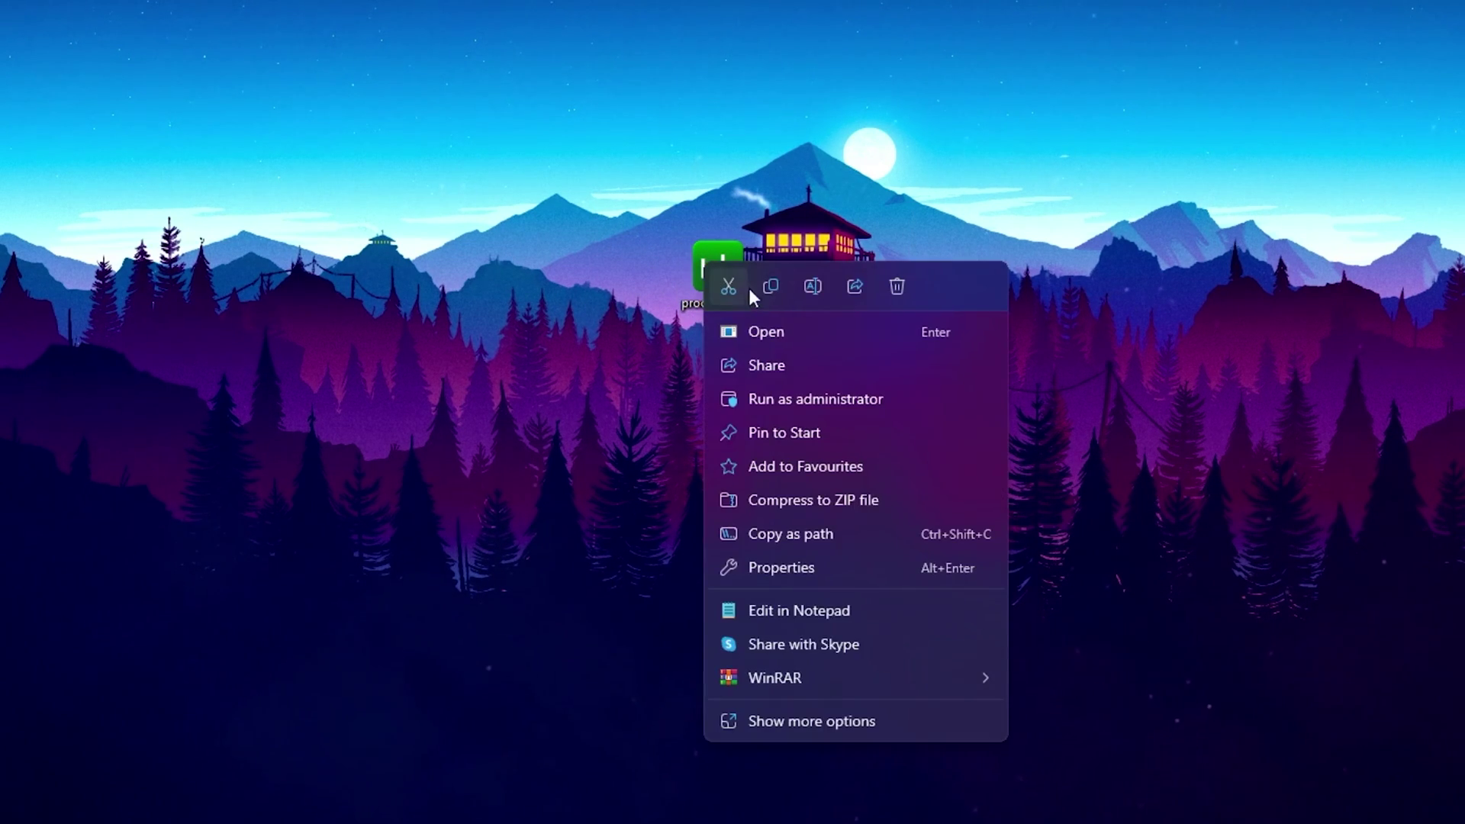
left_click(759, 323)
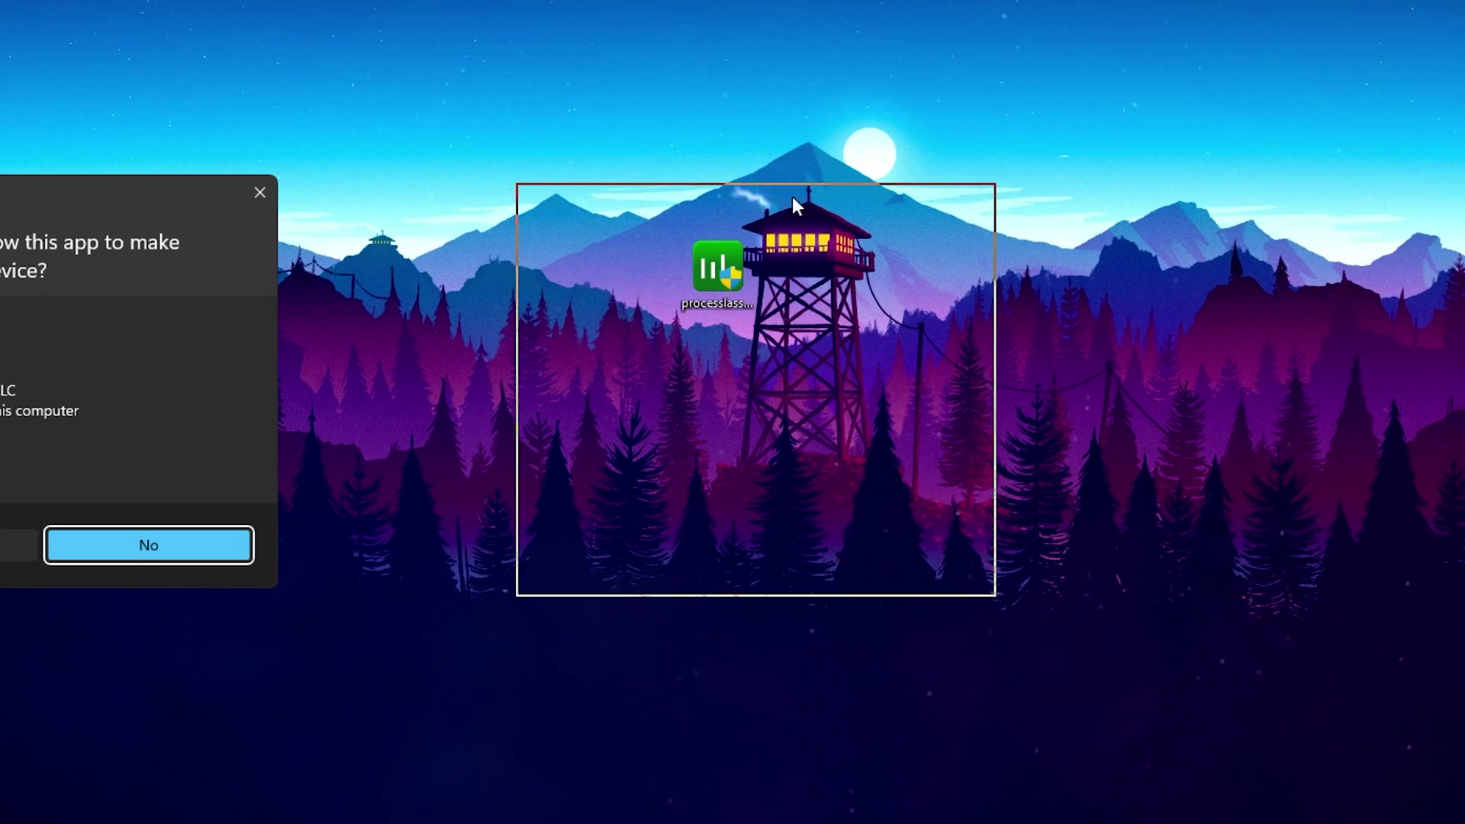
left_click(652, 545)
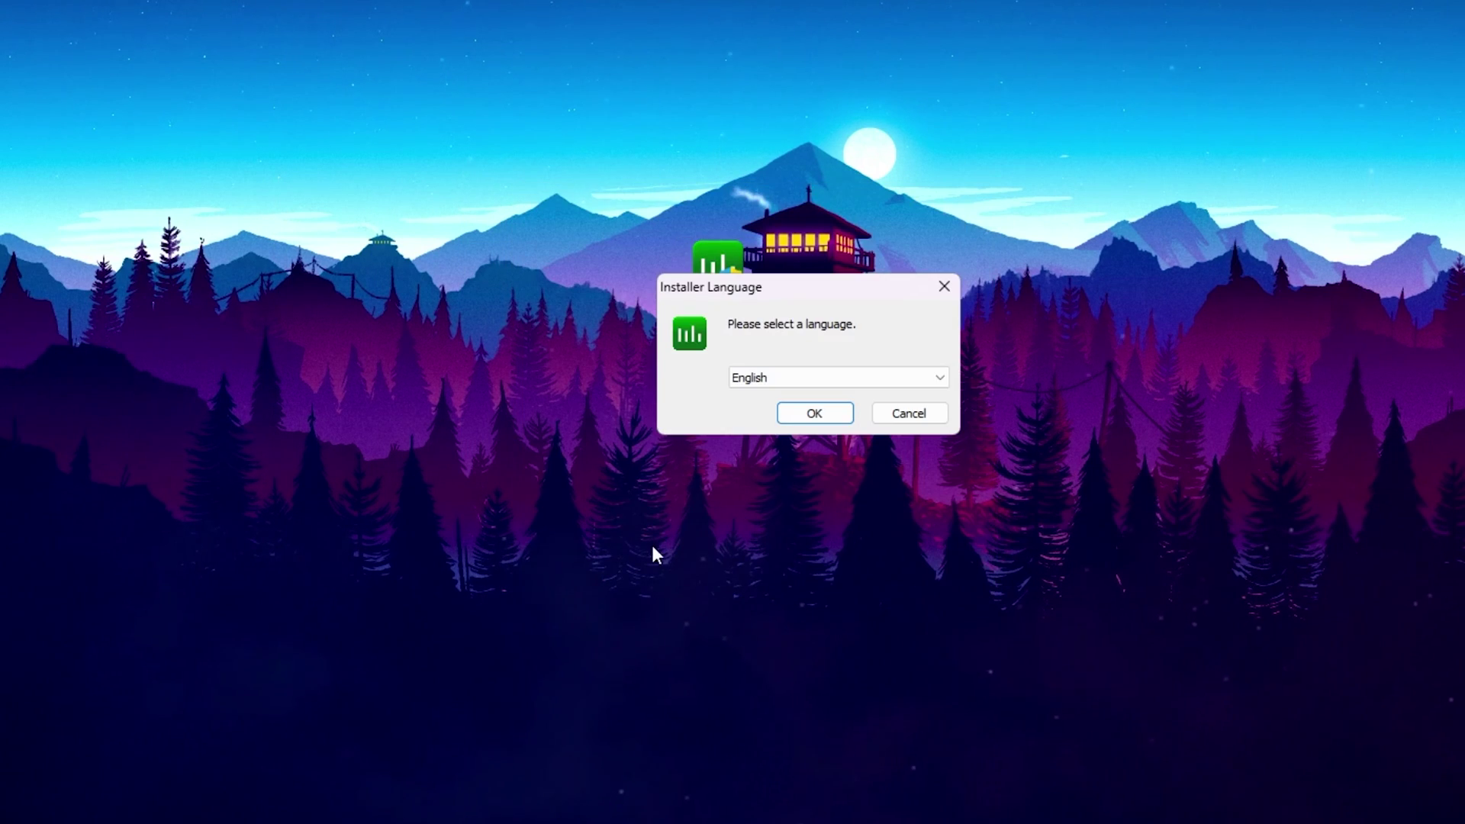
left_click(786, 409)
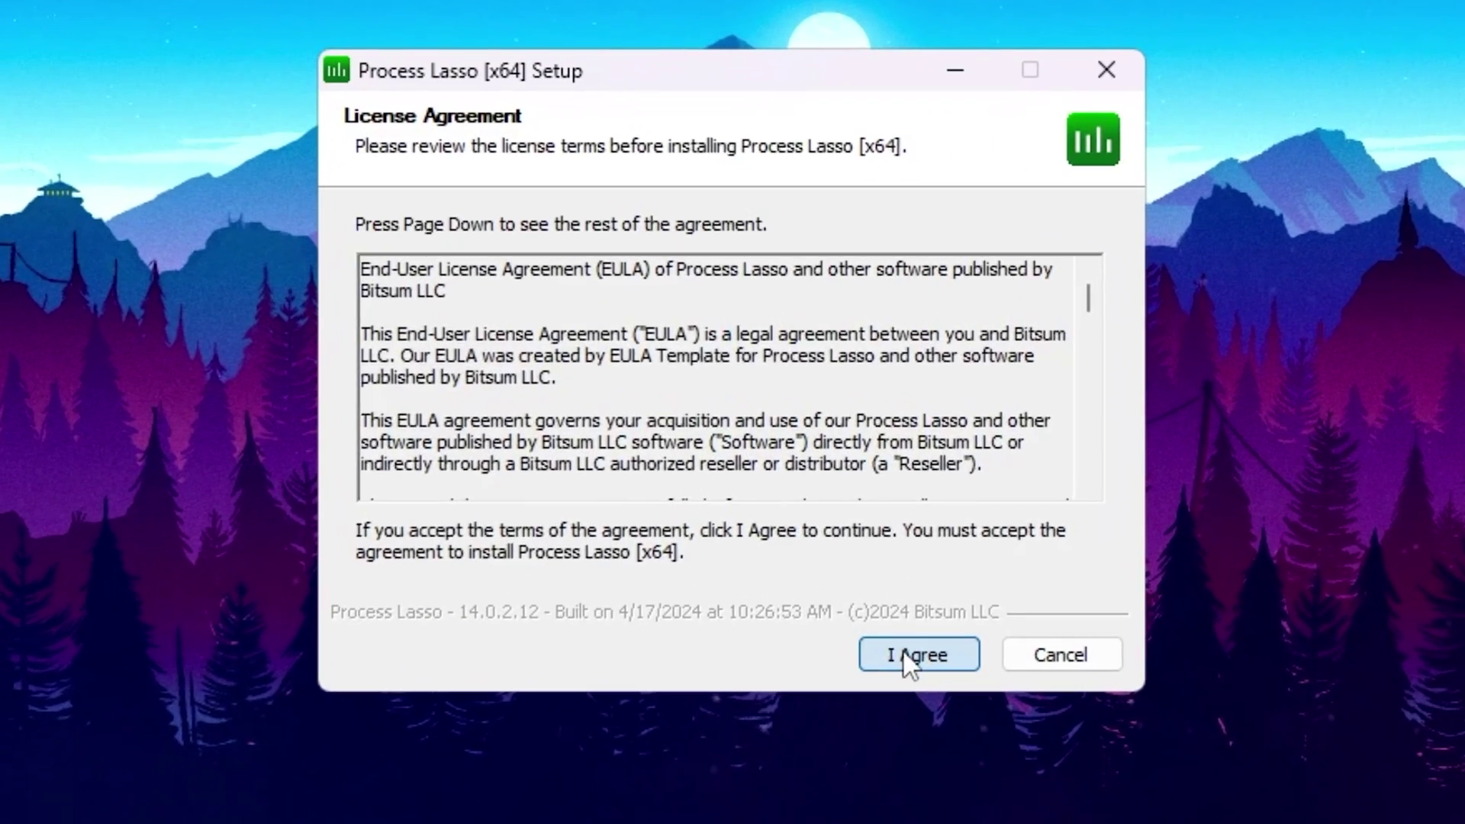
left_click(924, 534)
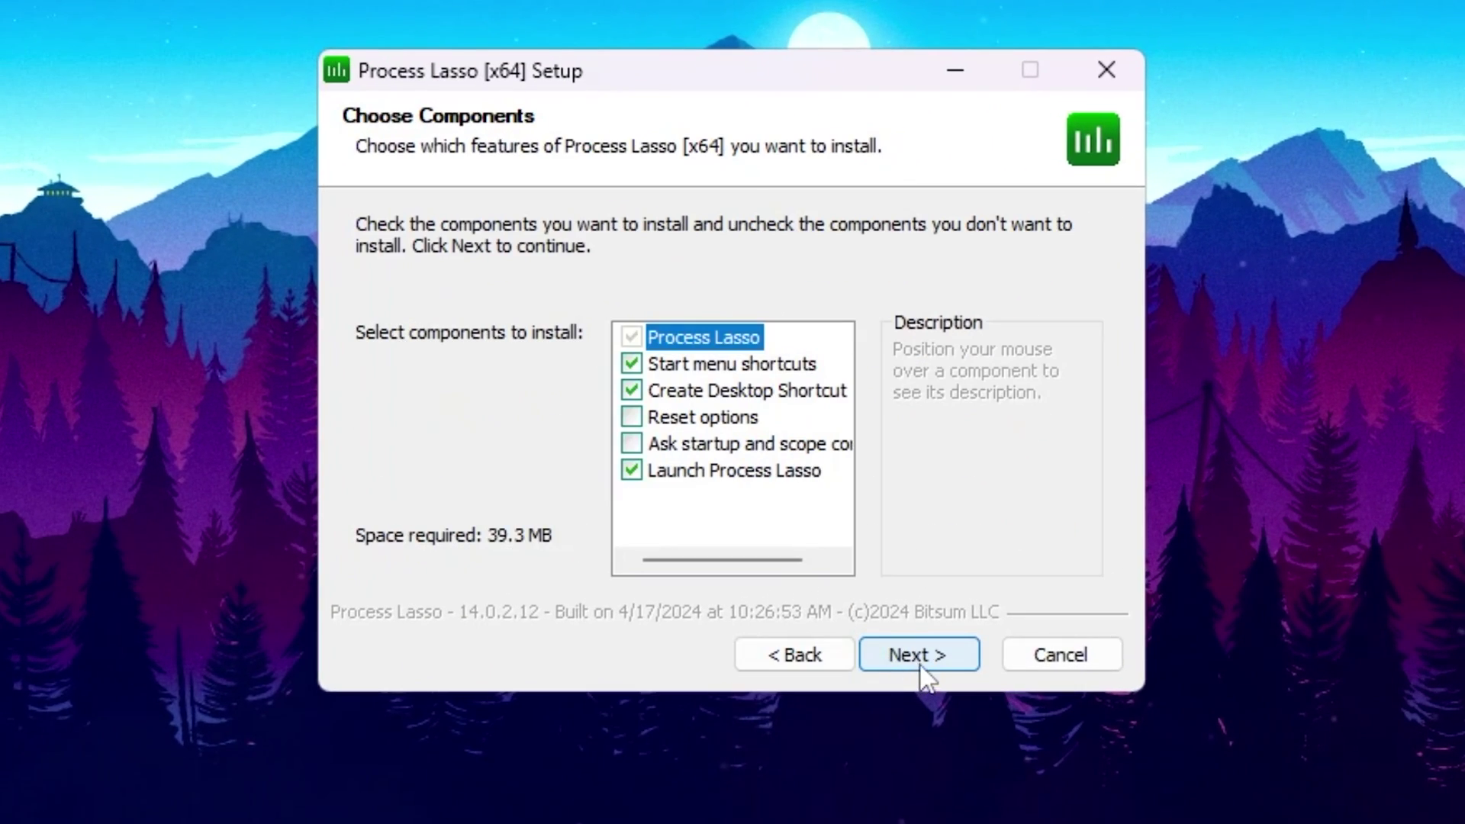
left_click(921, 668)
left_click(936, 657)
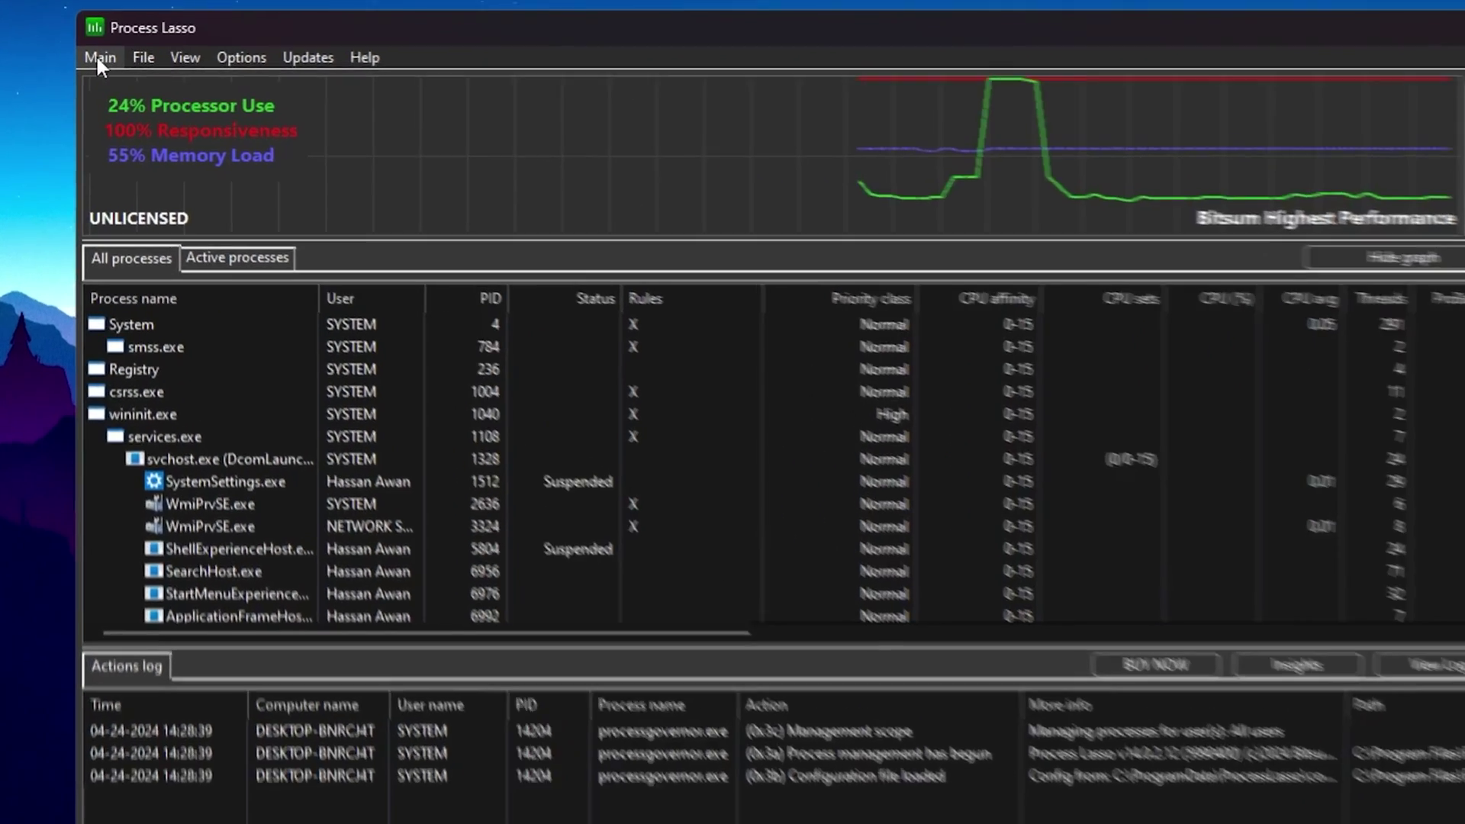
Turn on Performance Mode from the Main menu and check that it shows as enabled.
left_click(96, 57)
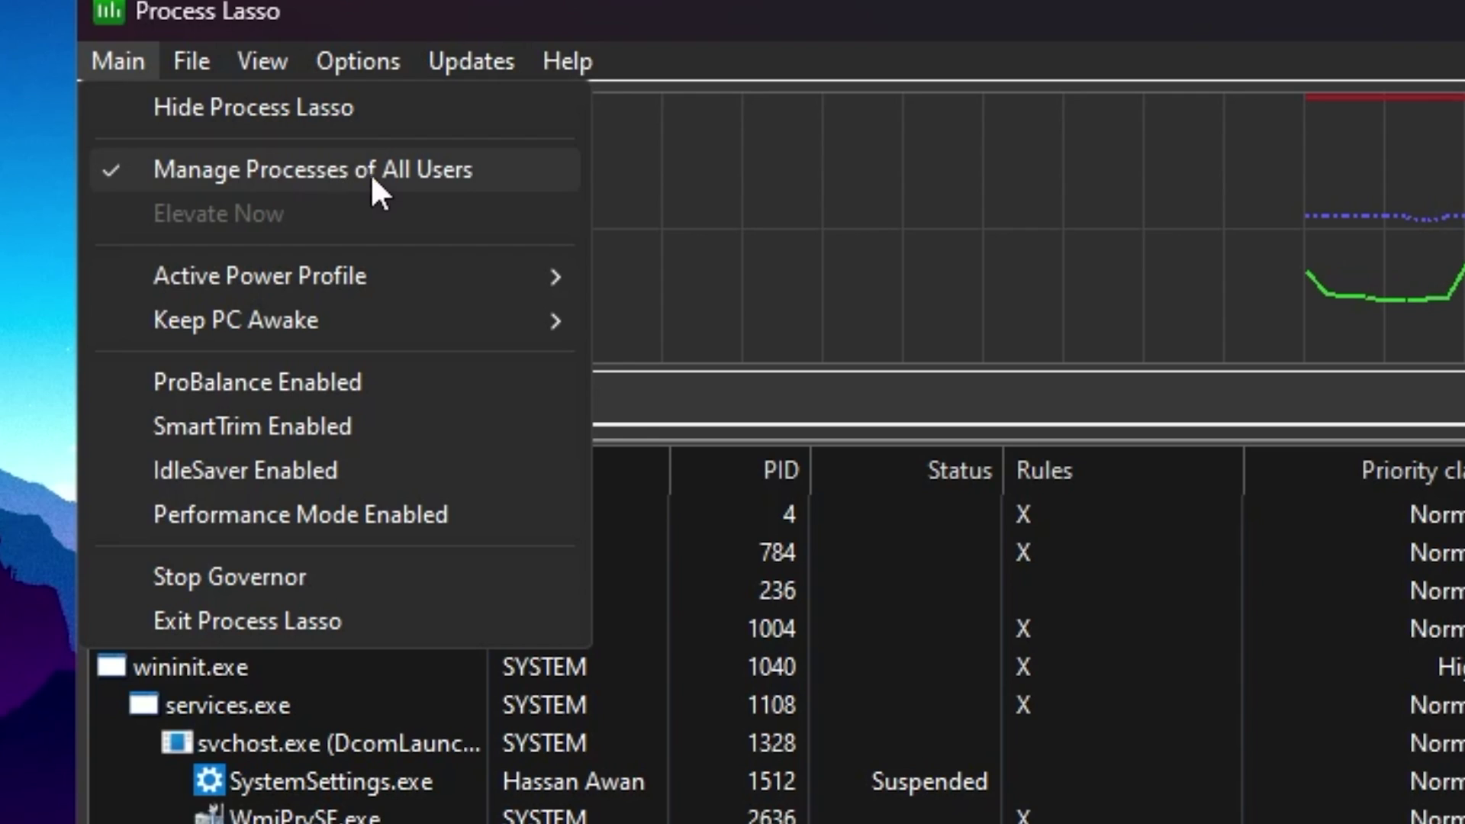
mouse_move(211, 296)
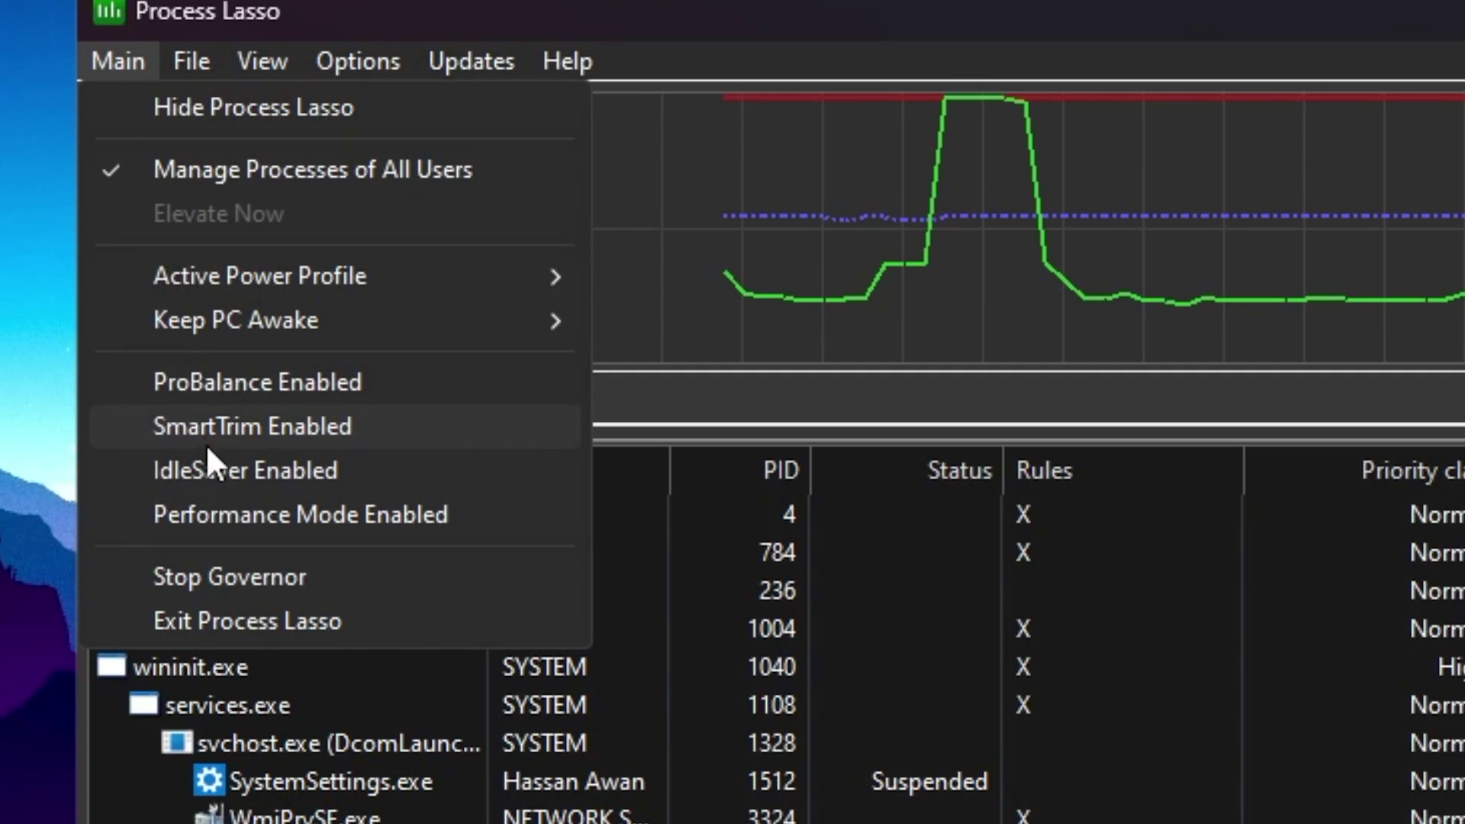
left_click(126, 513)
left_click(117, 61)
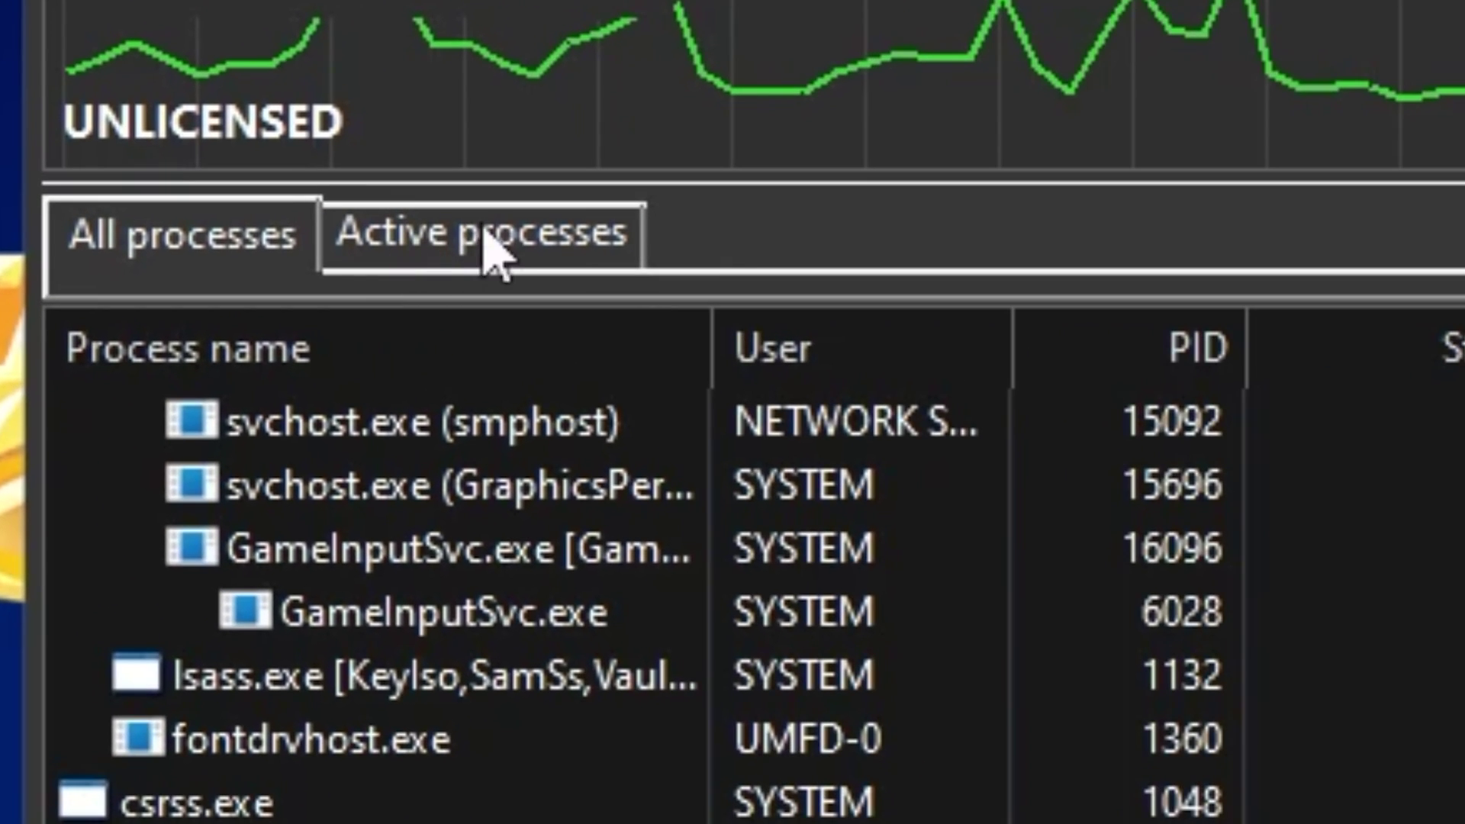
In the active processes list, give FortniteClient-Win64 a permanent High CPU priority rule.
left_click(221, 215)
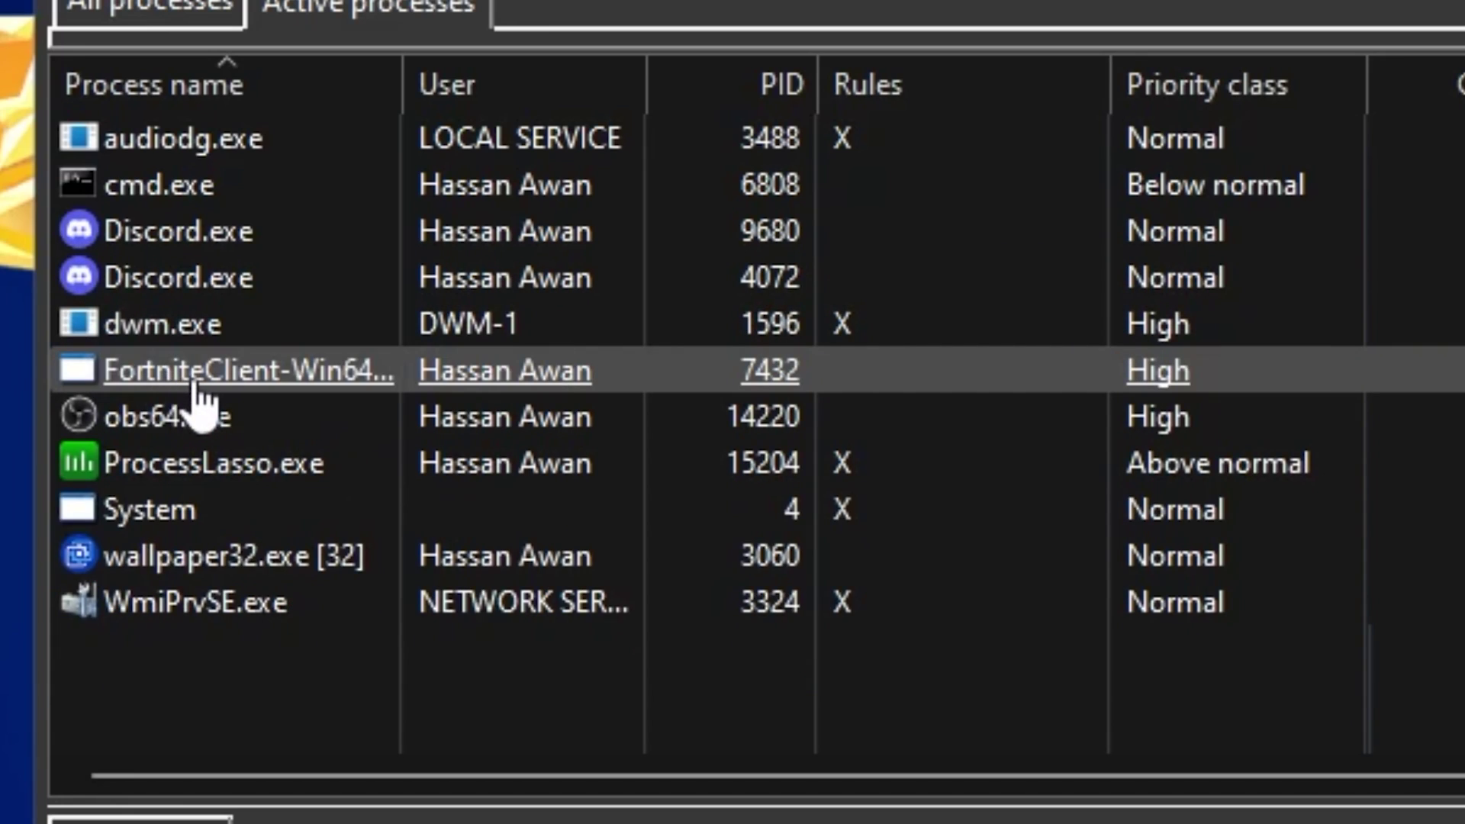
right_click(210, 371)
mouse_move(409, 252)
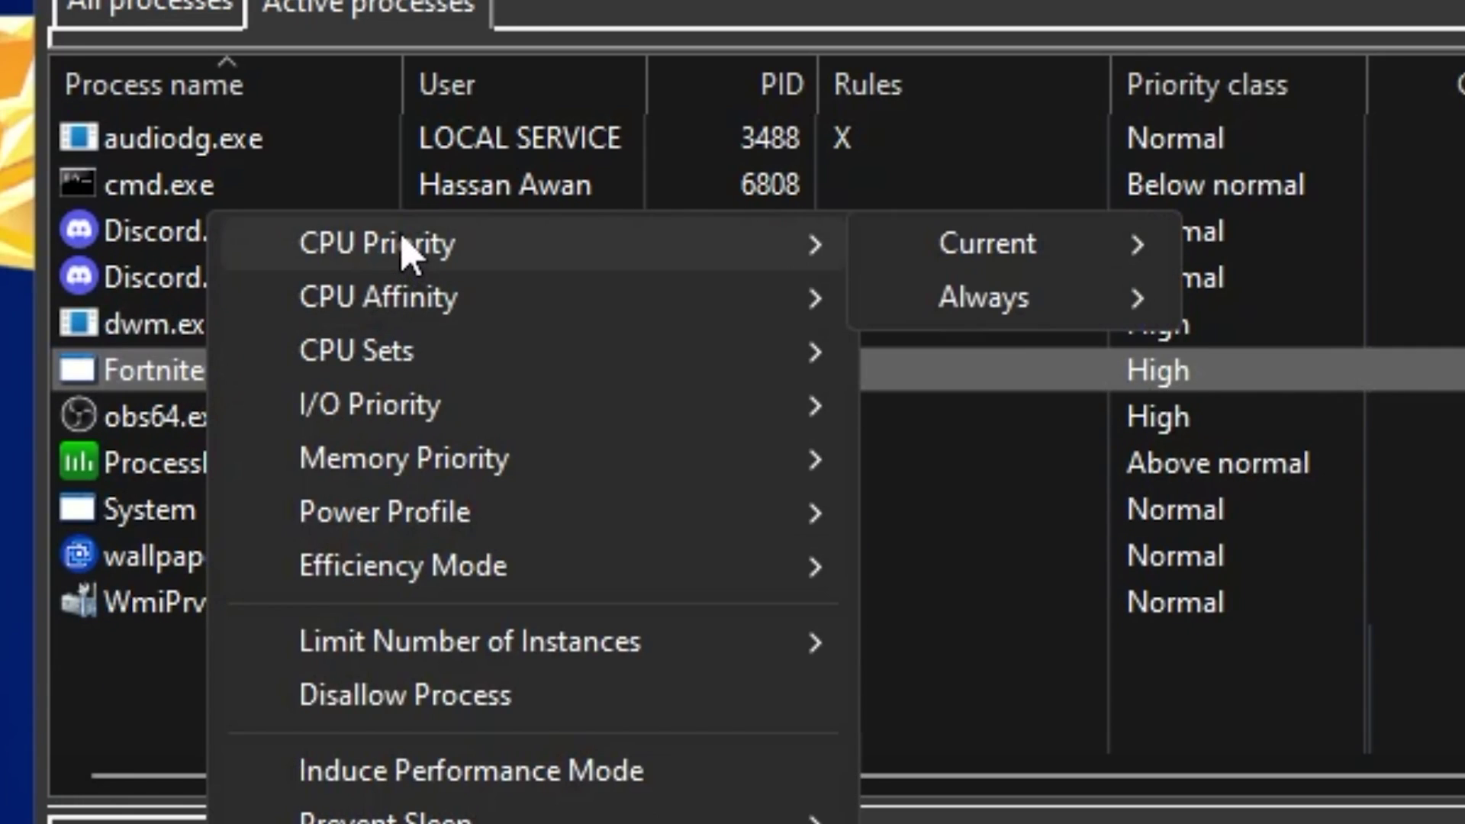
mouse_move(1013, 245)
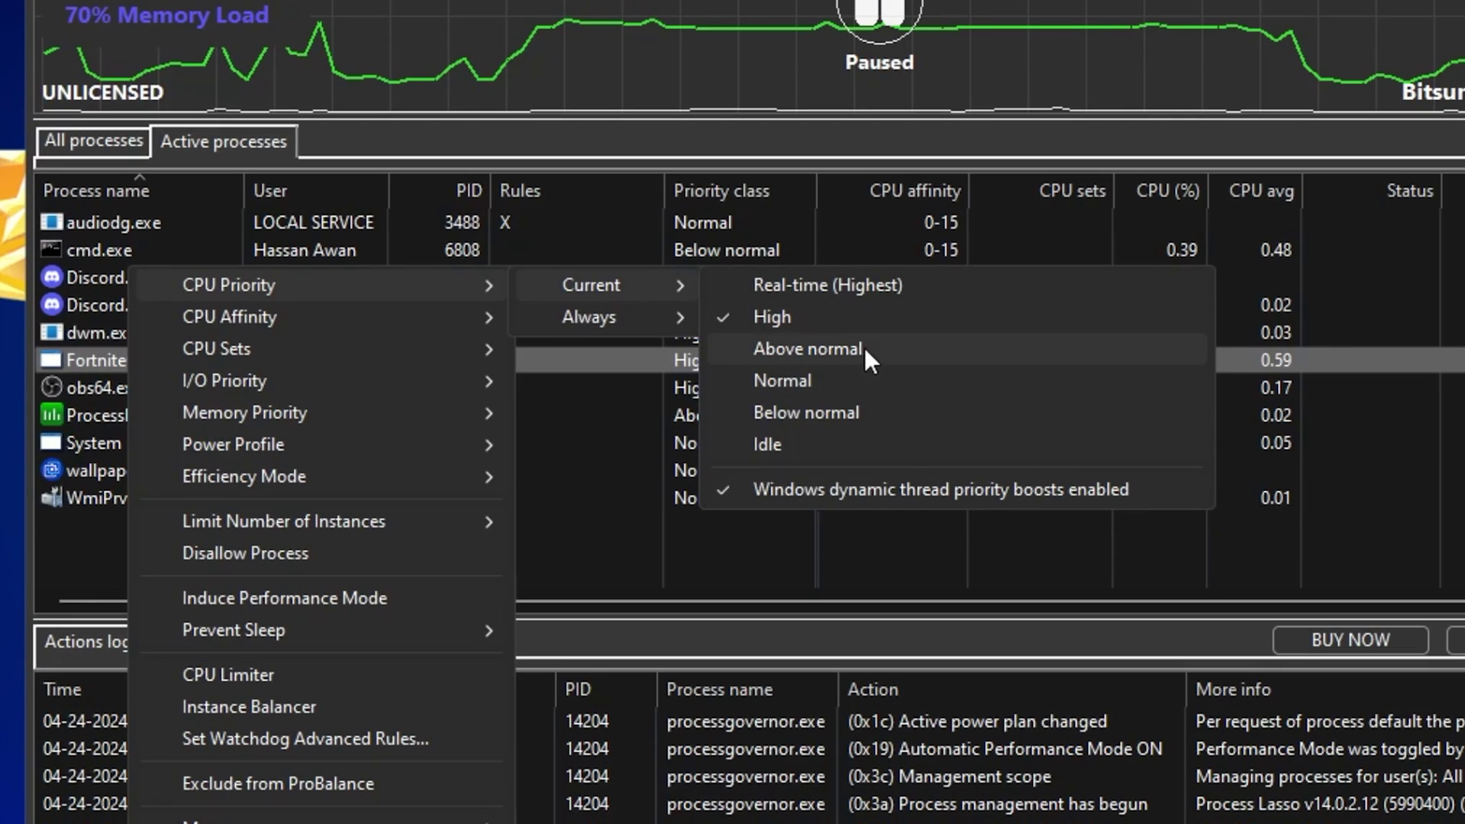
mouse_move(578, 310)
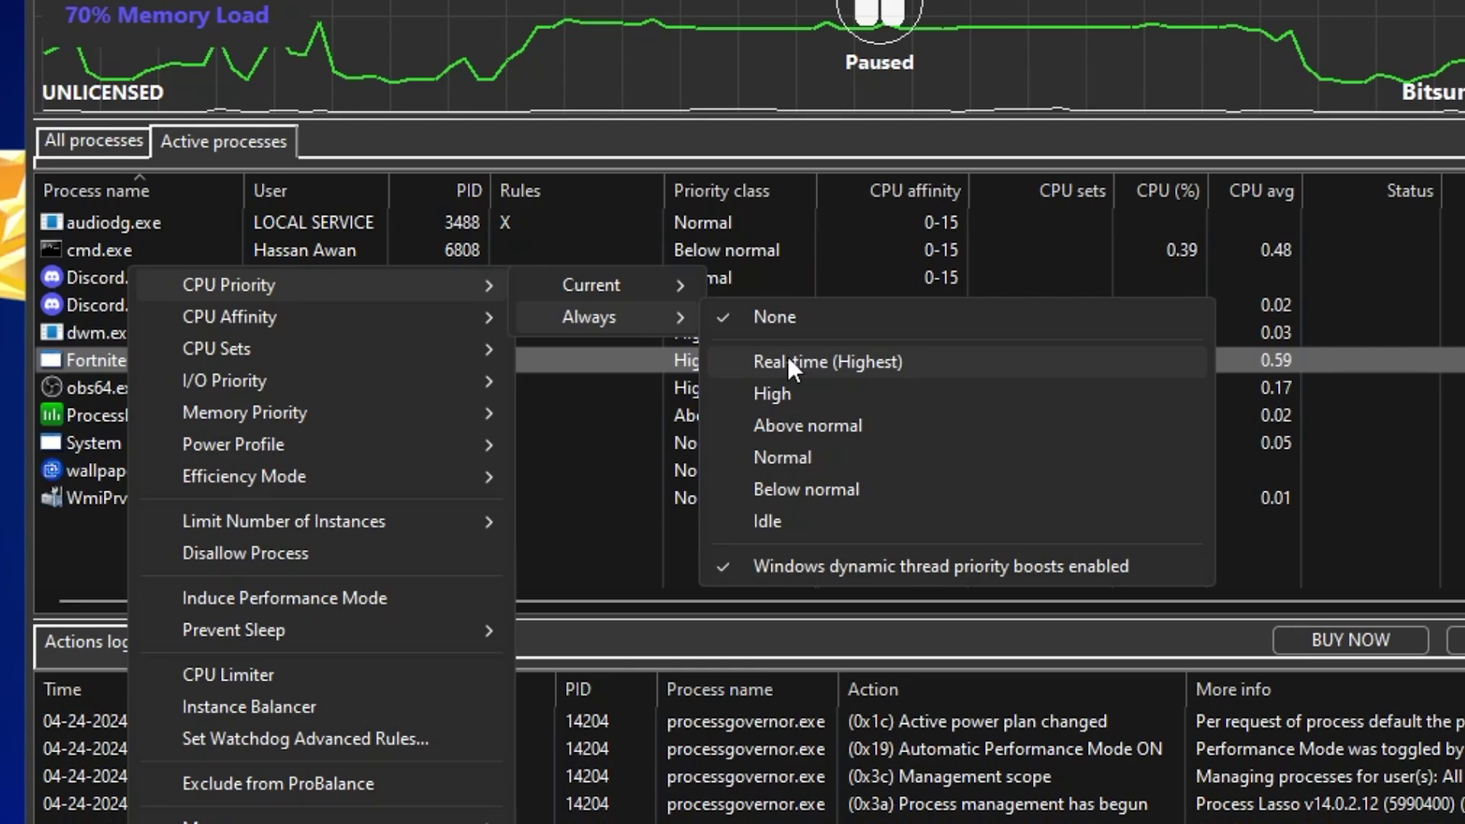
left_click(724, 392)
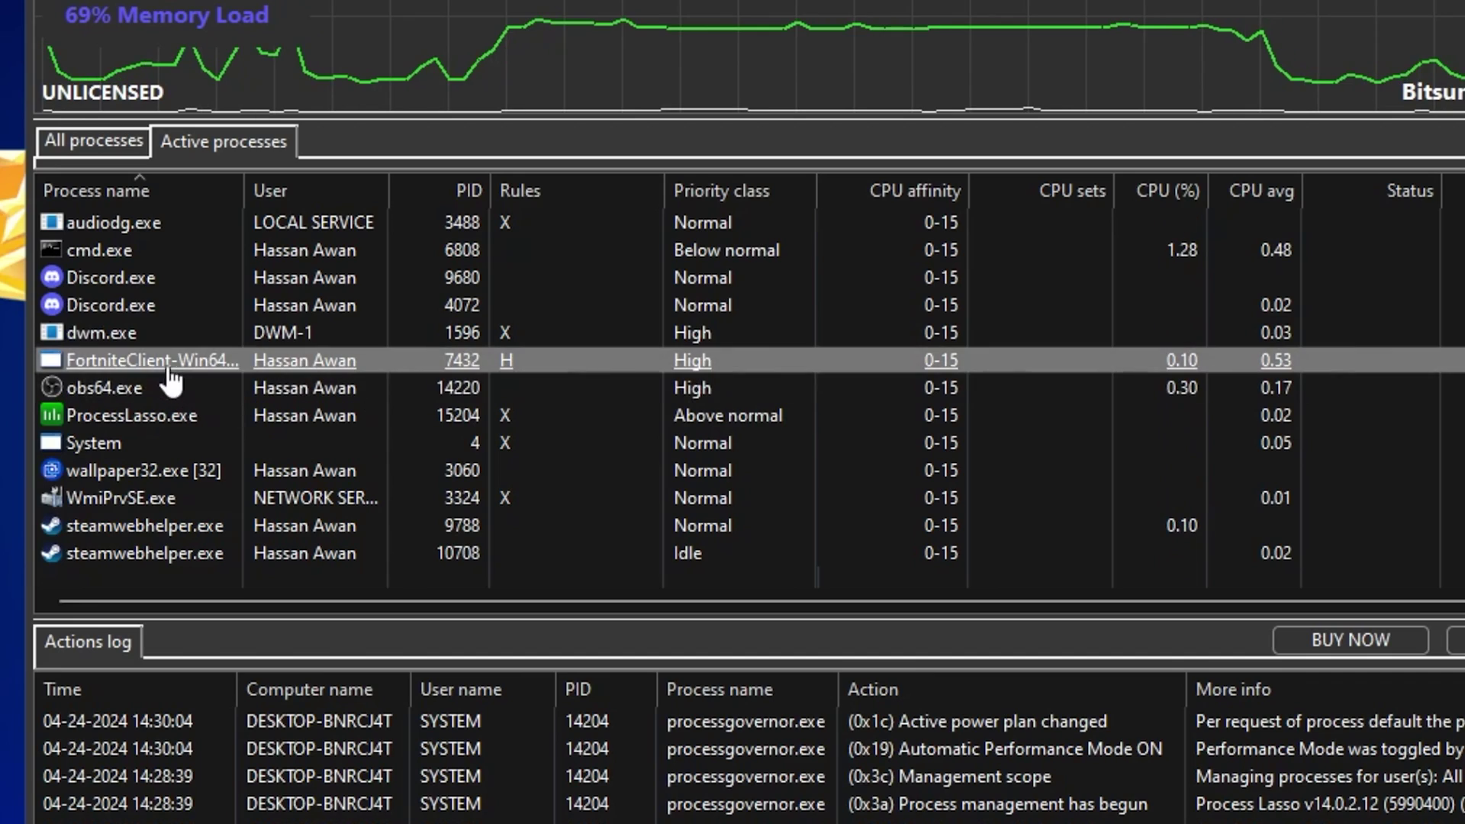
Add a permanent High I/O priority rule to FortniteClient, so its rules read ihH.
right_click(136, 355)
mouse_move(227, 319)
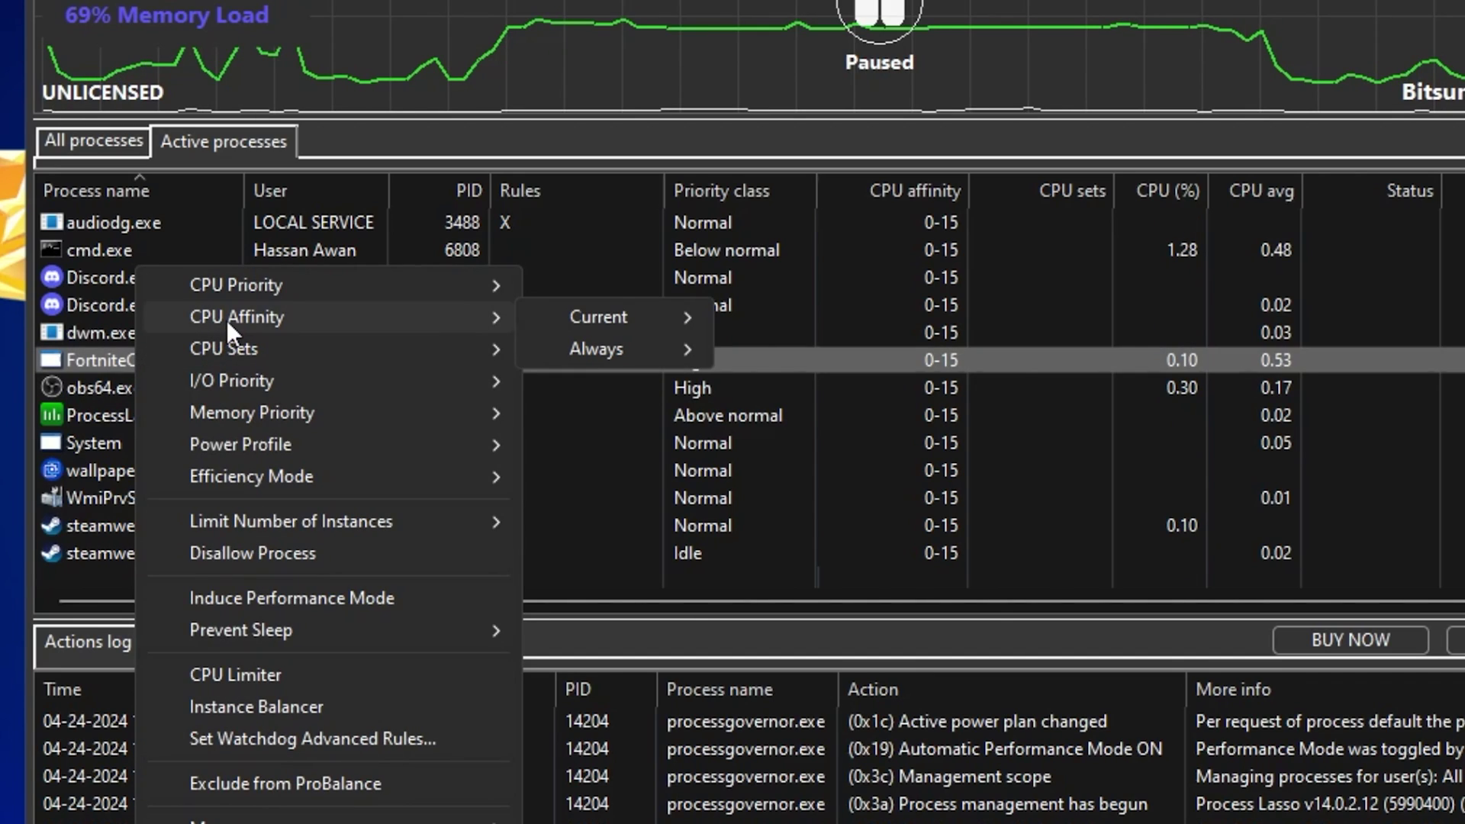
mouse_move(606, 361)
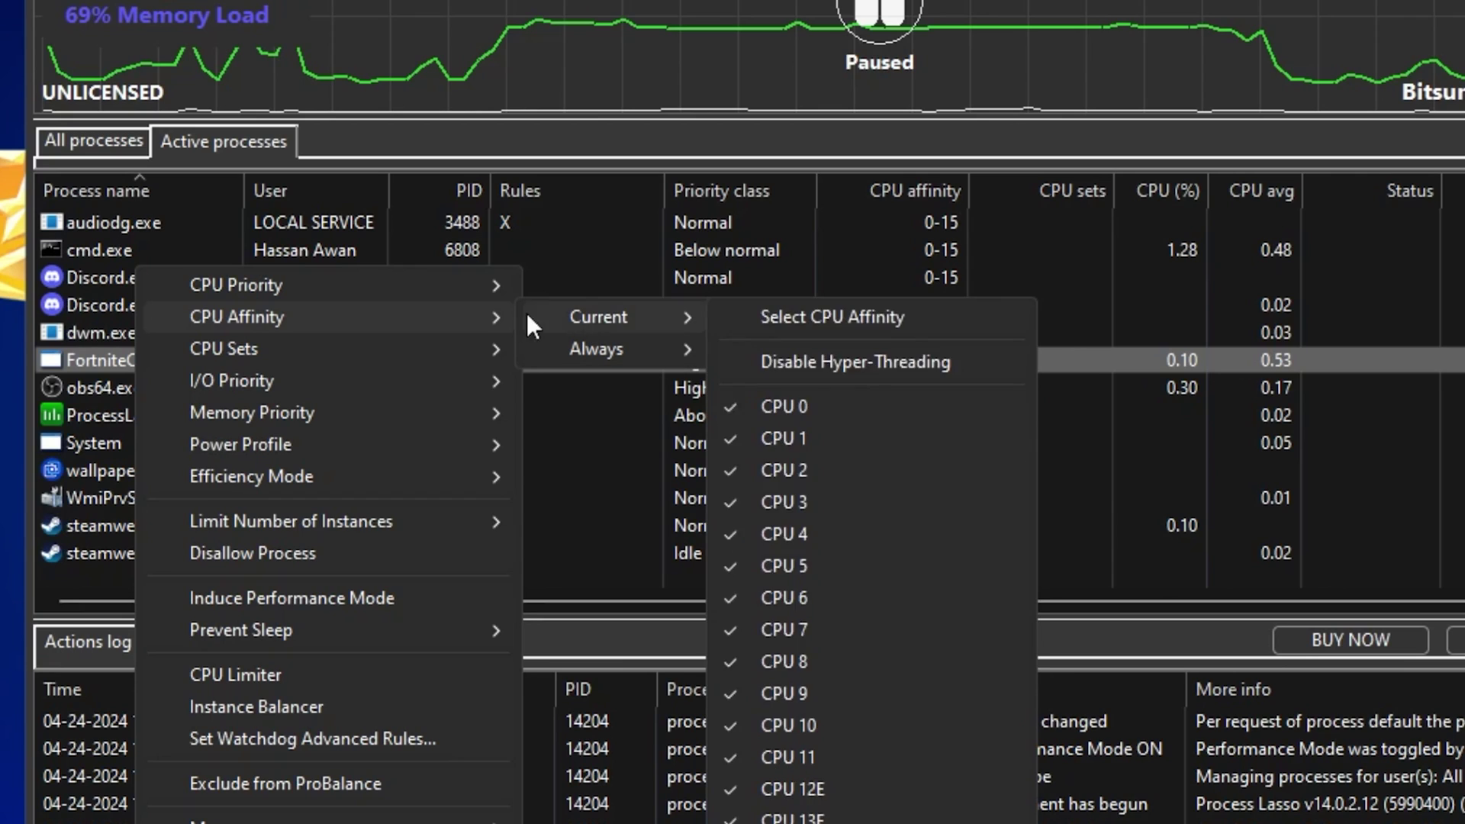
mouse_move(217, 379)
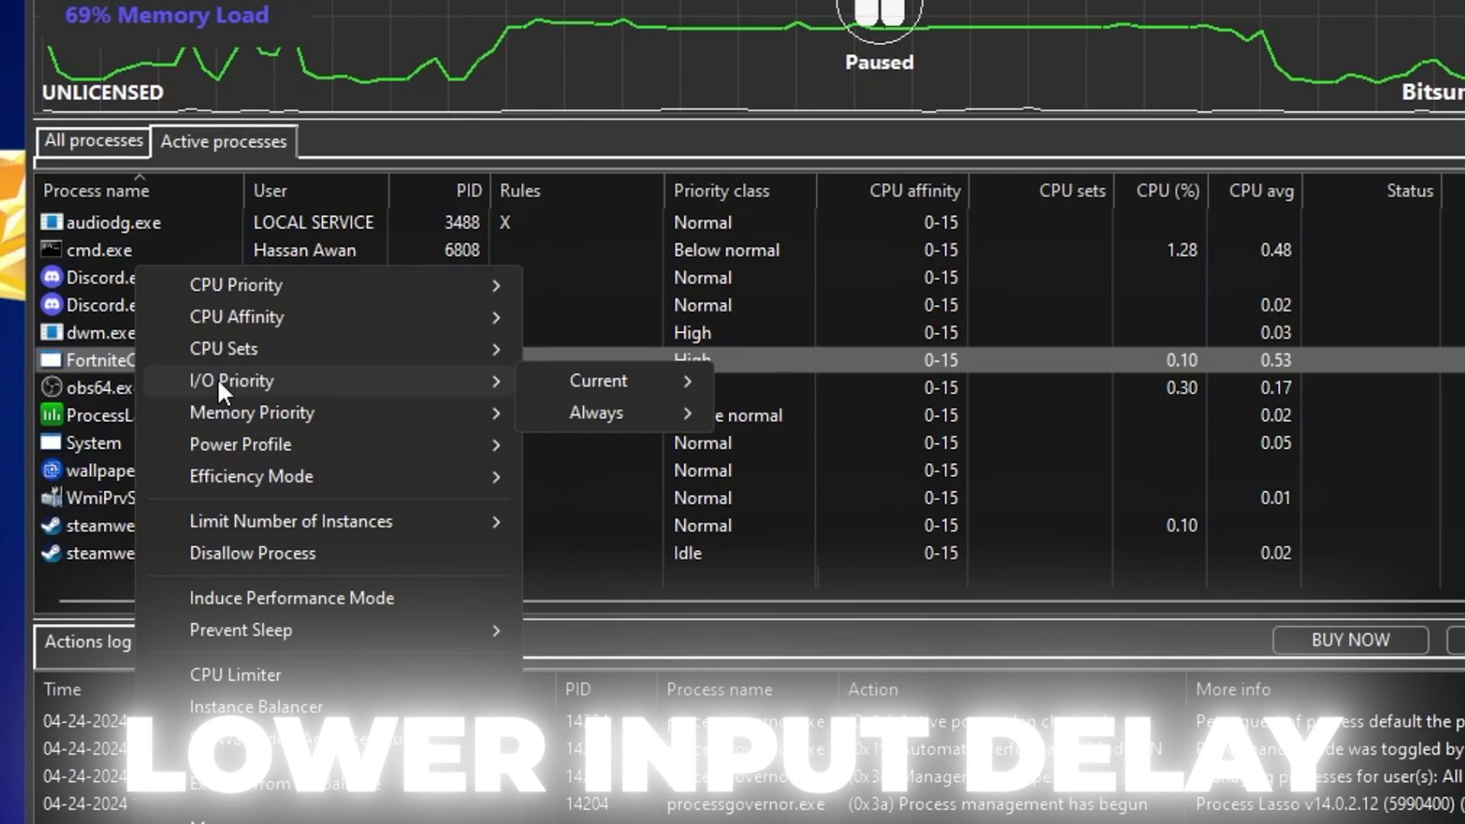
mouse_move(631, 413)
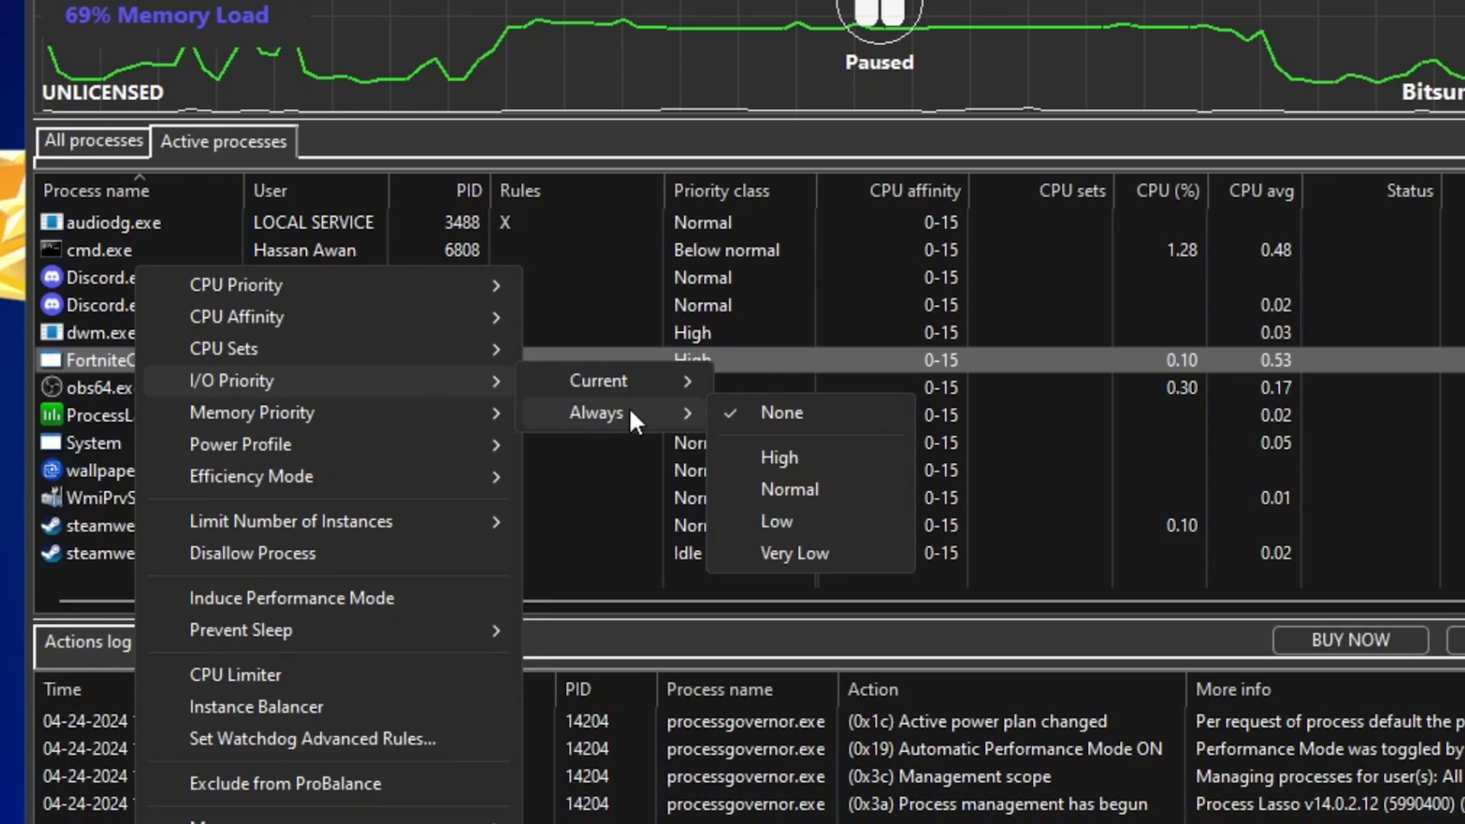
left_click(773, 460)
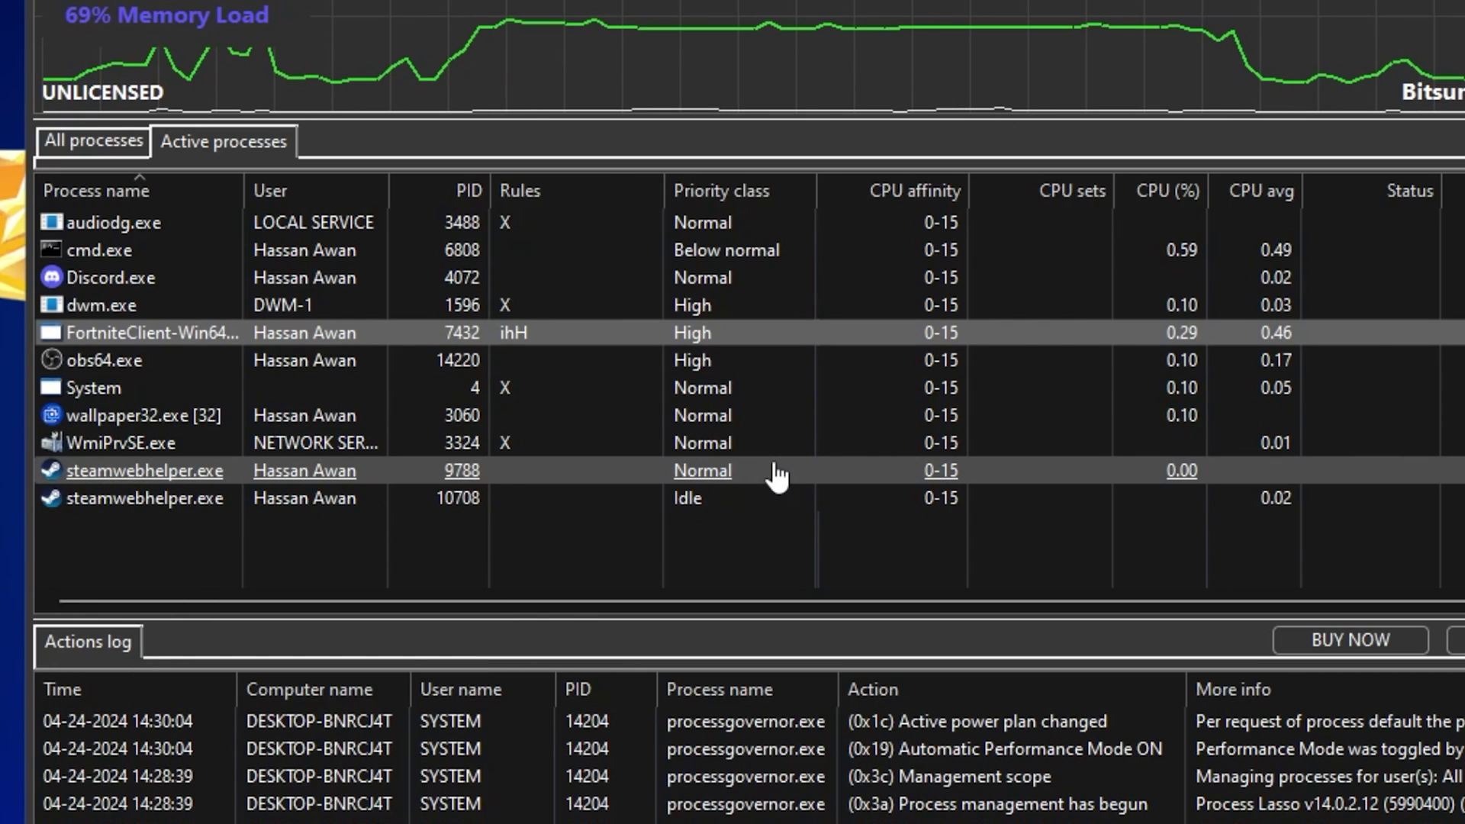
Always run FortniteClient under the Bitsum Highest Performance power profile.
right_click(124, 338)
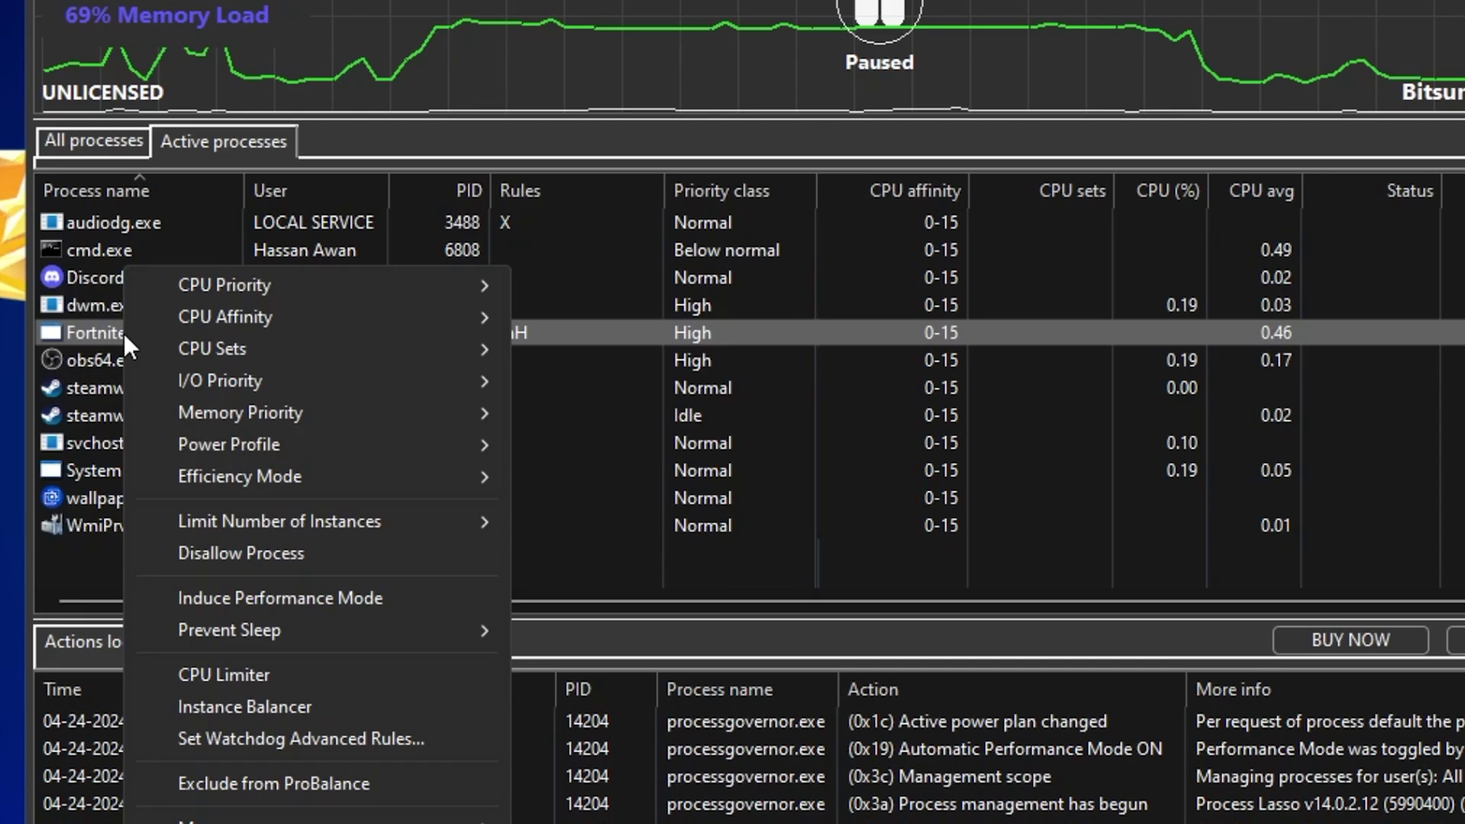
mouse_move(250, 416)
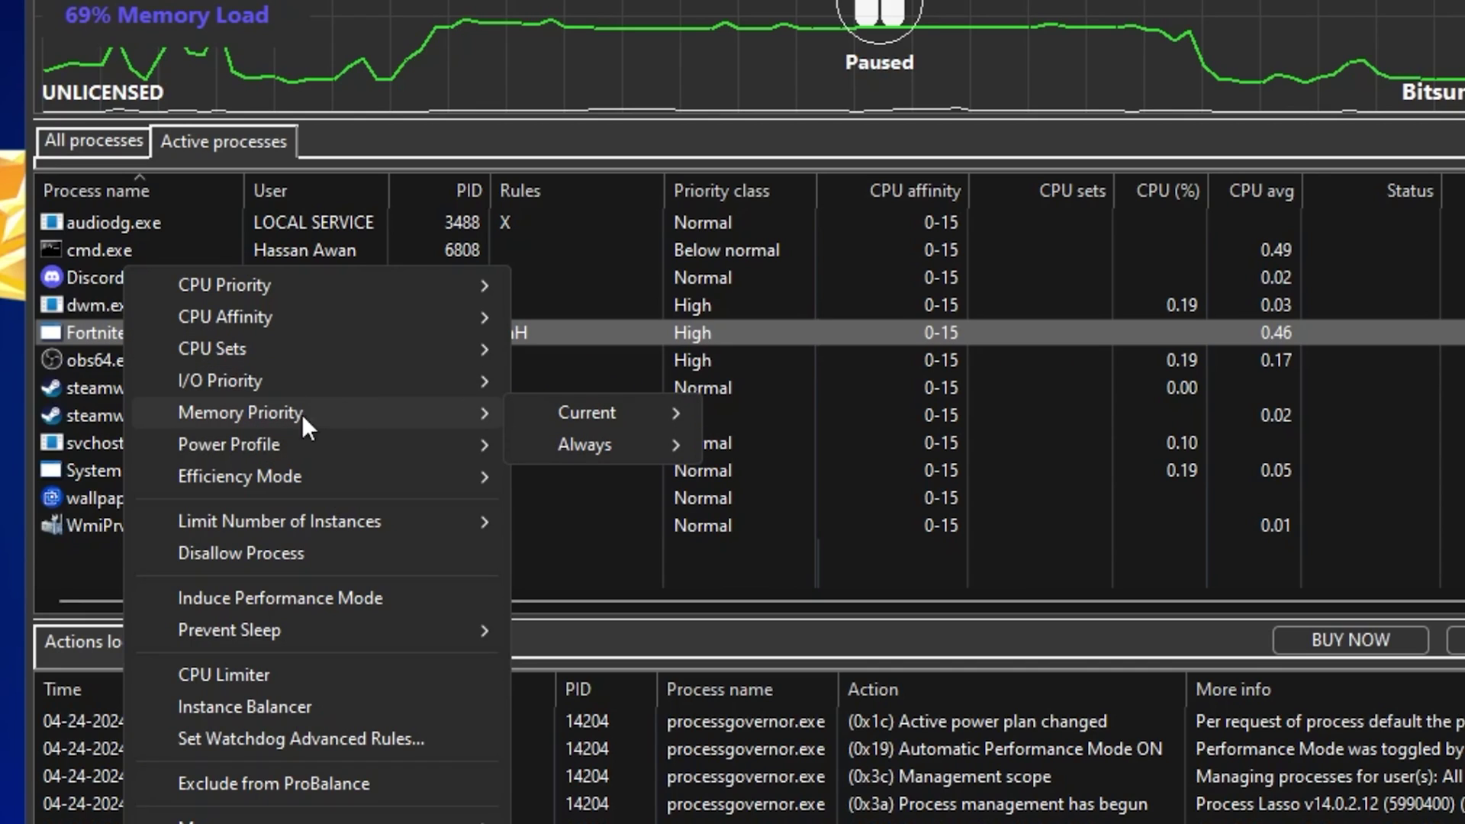
mouse_move(612, 444)
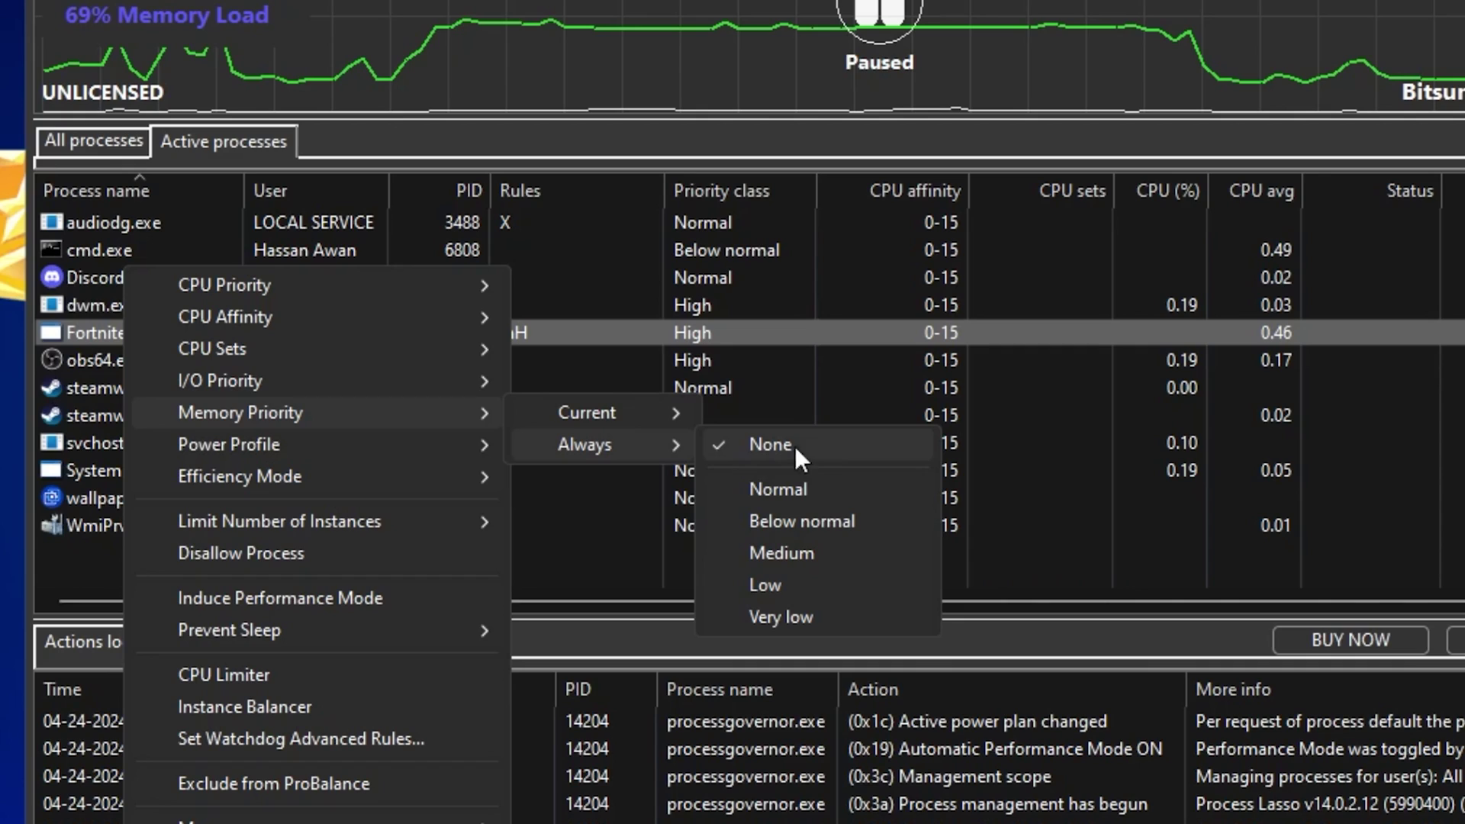
mouse_move(211, 443)
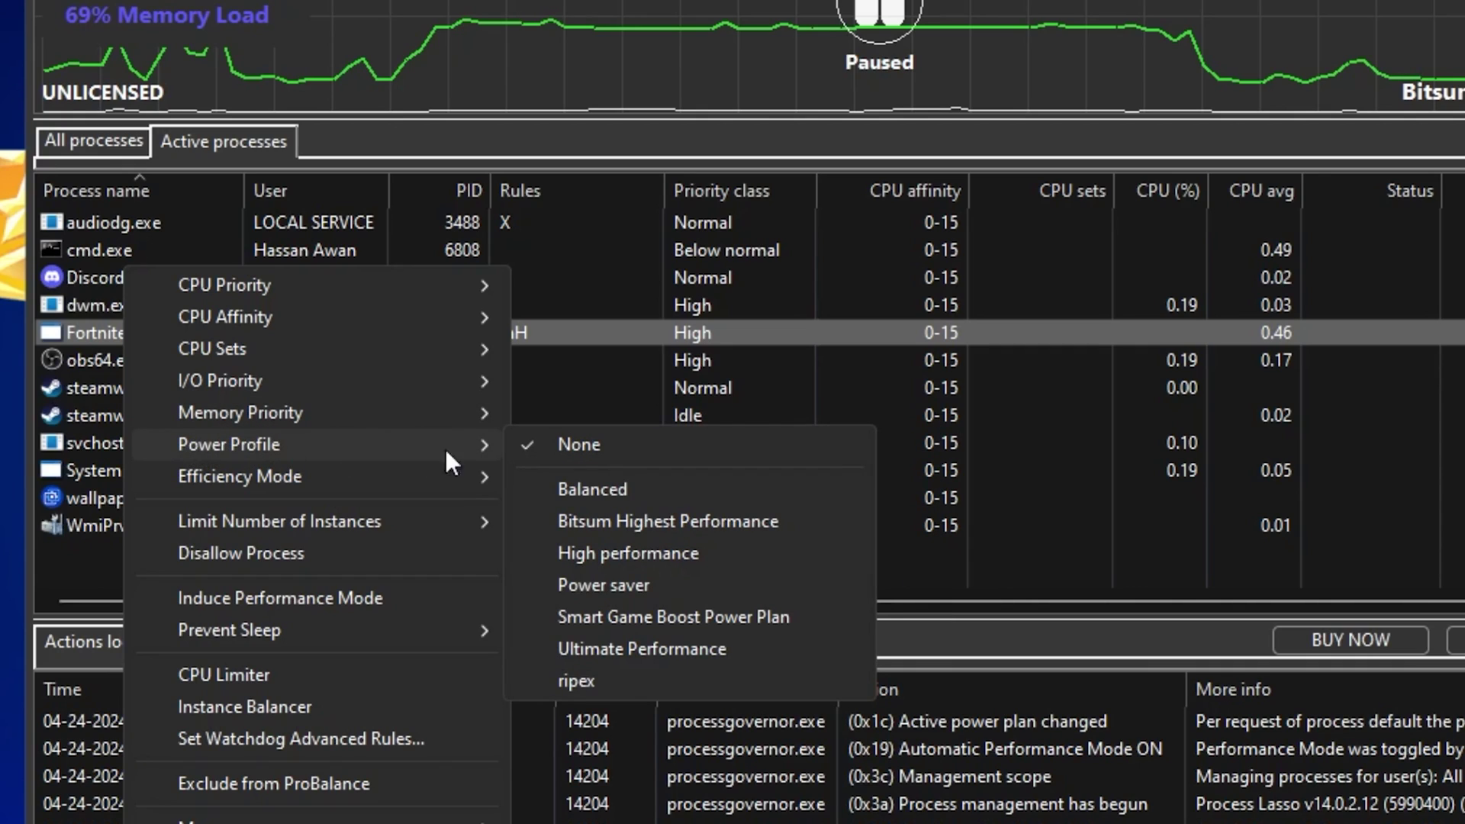
left_click(571, 521)
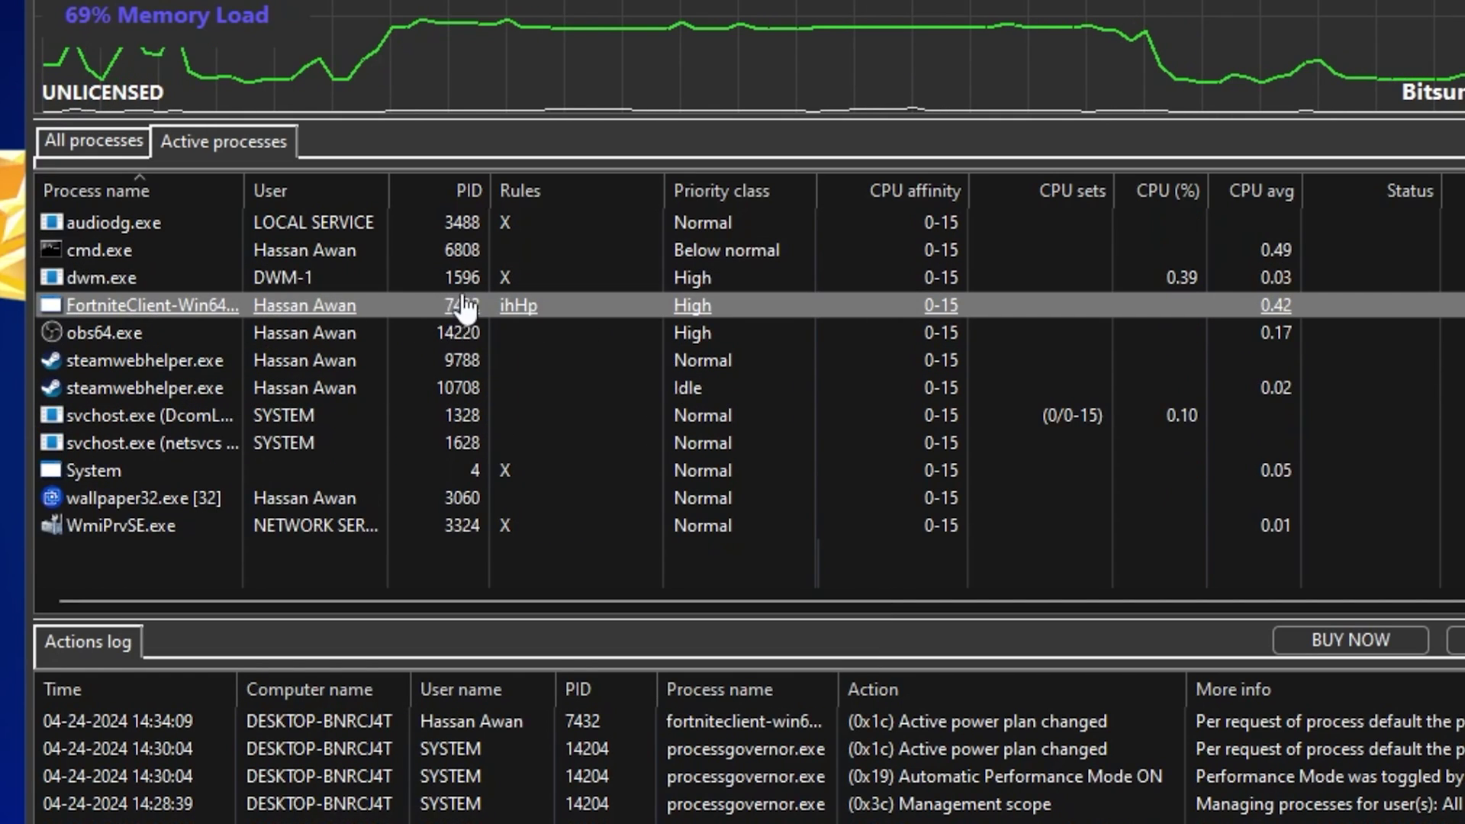
Set FortniteClient's Hard Throttle to Always > No throttle.
right_click(114, 299)
mouse_move(199, 289)
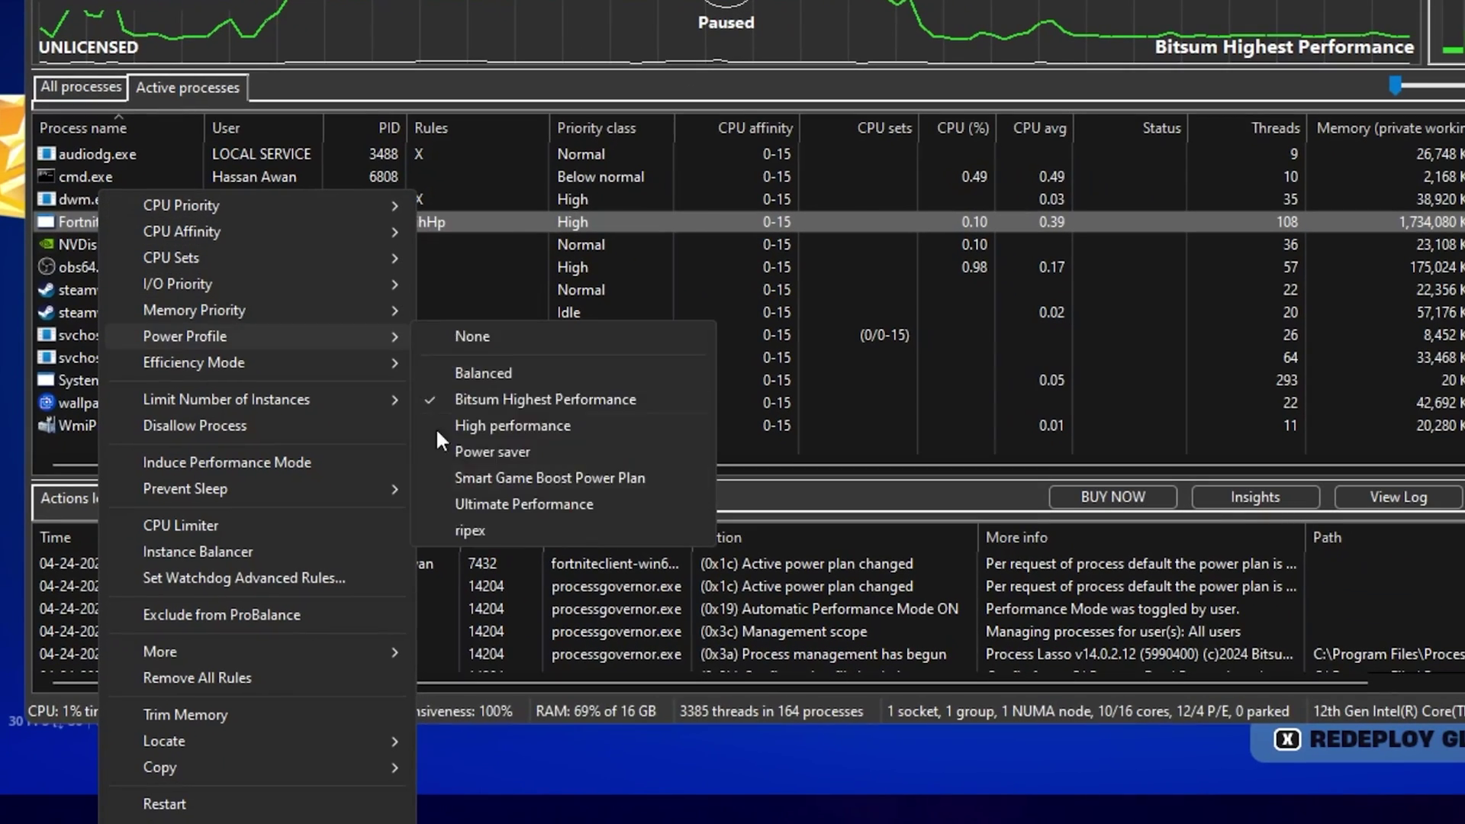
mouse_move(168, 651)
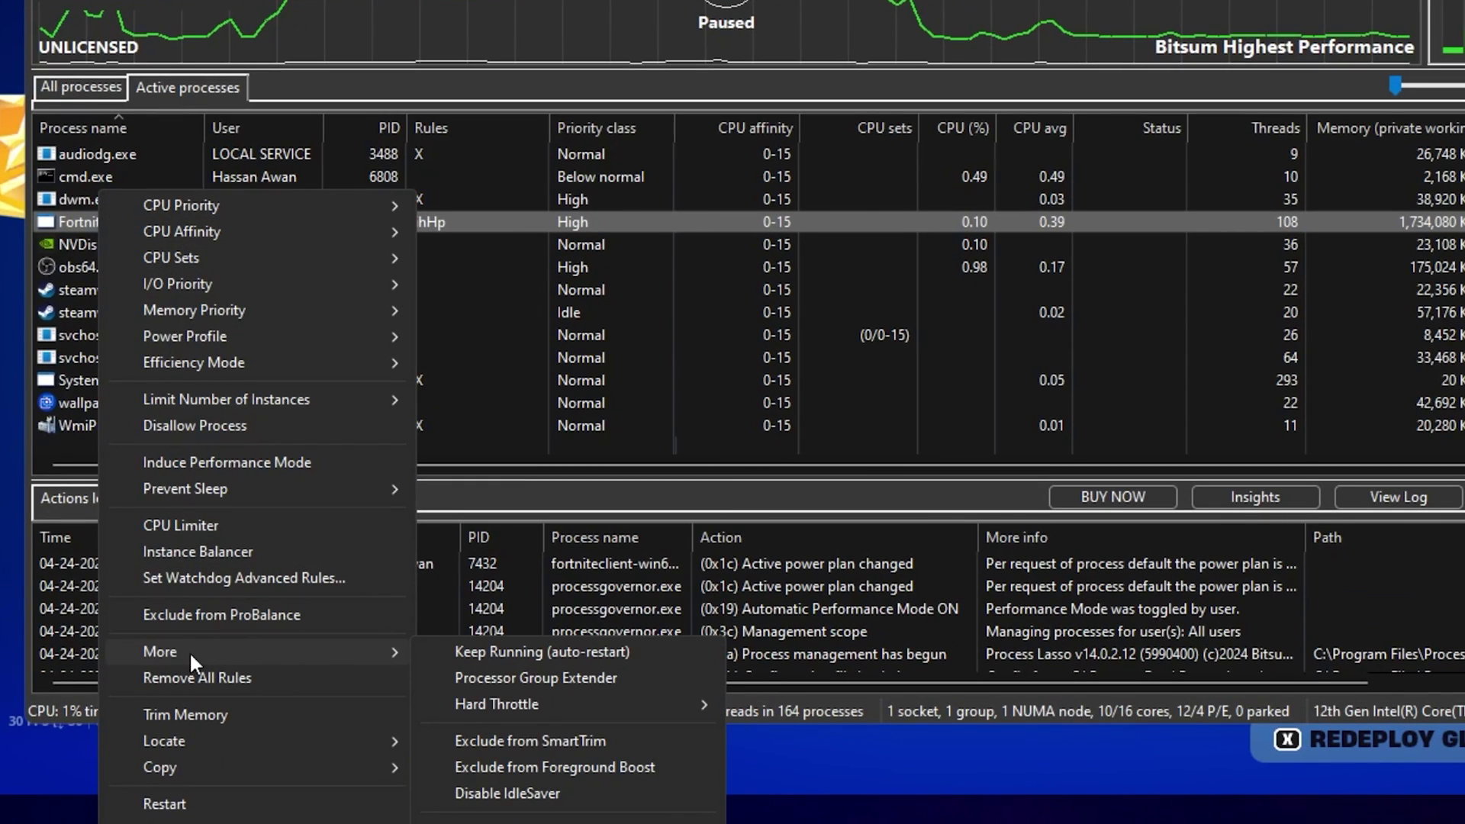
mouse_move(505, 704)
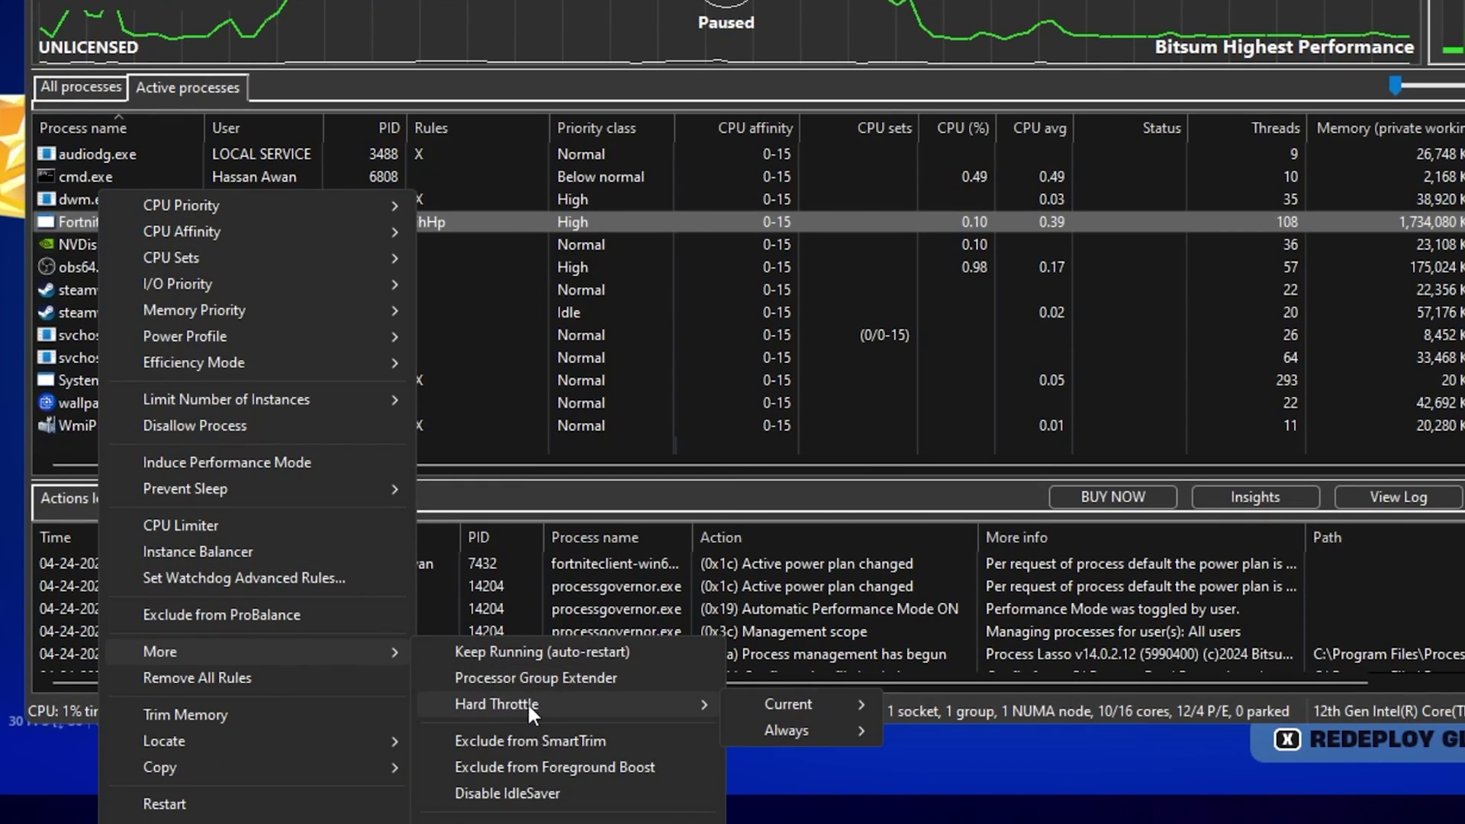
mouse_move(804, 704)
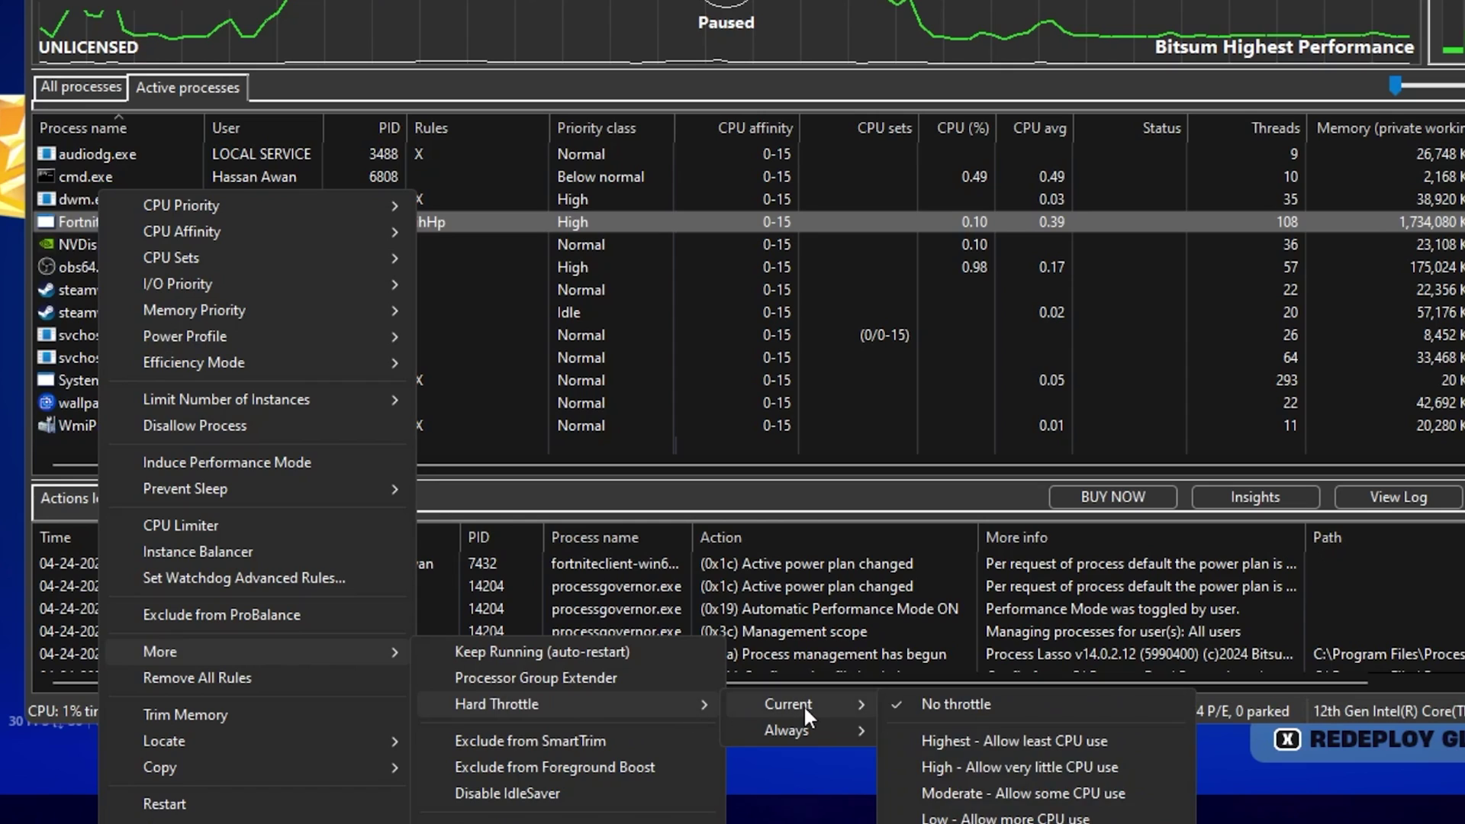
mouse_move(782, 729)
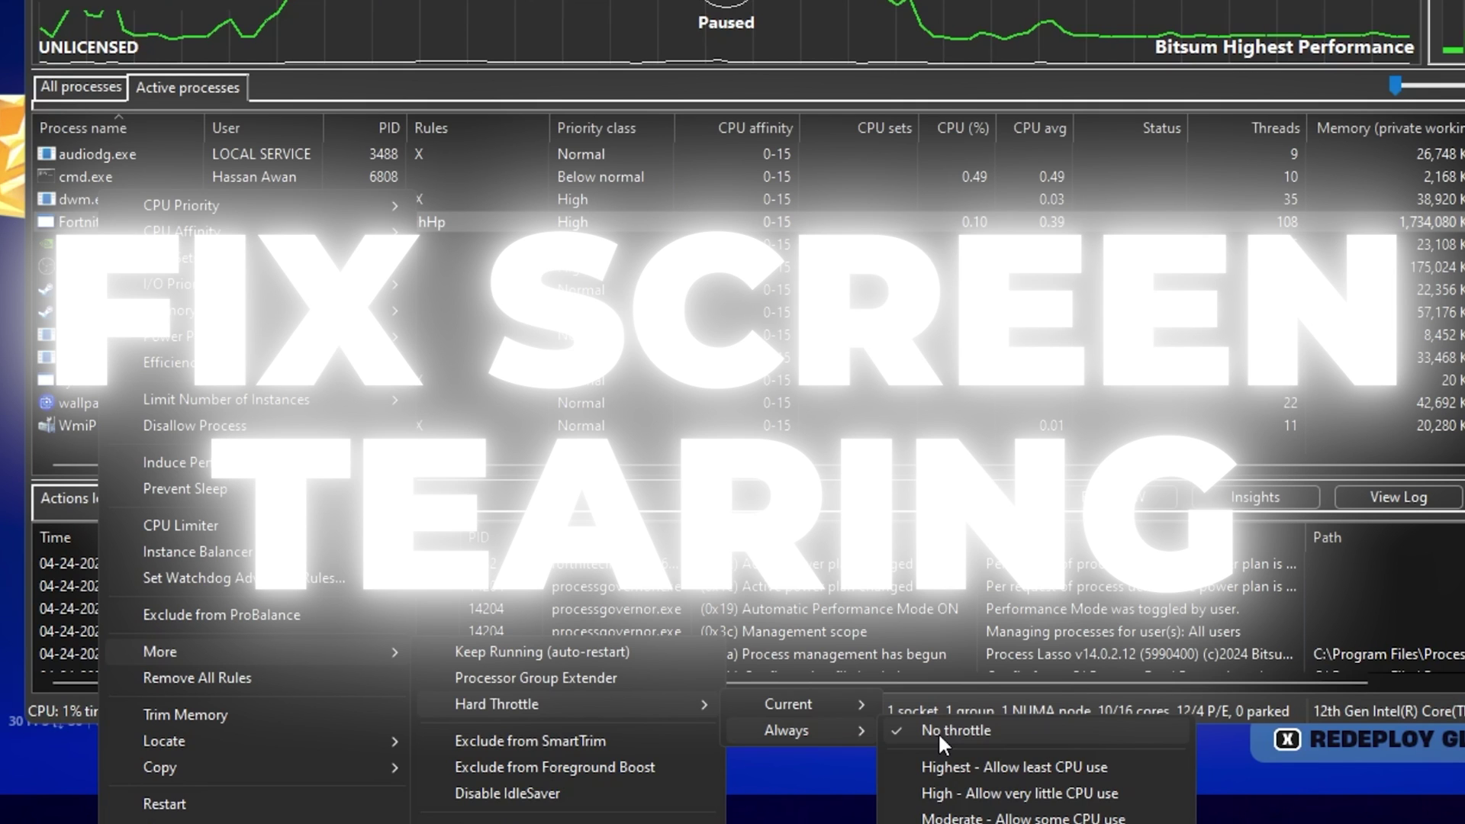
left_click(937, 731)
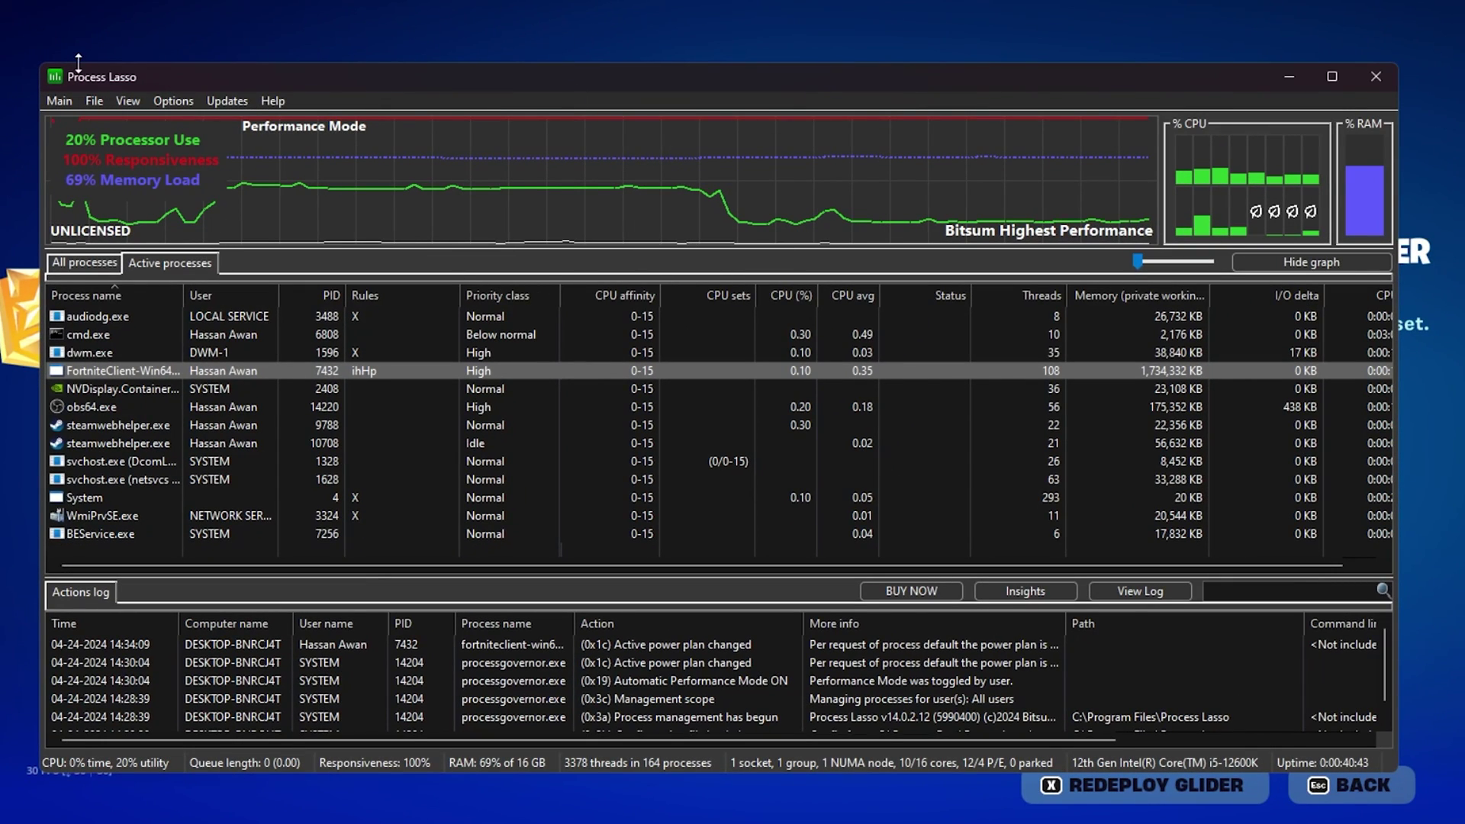
Keep the login startup settings unchanged in Configure Startup, then restart Process Lasso.
left_click(168, 102)
mouse_move(232, 122)
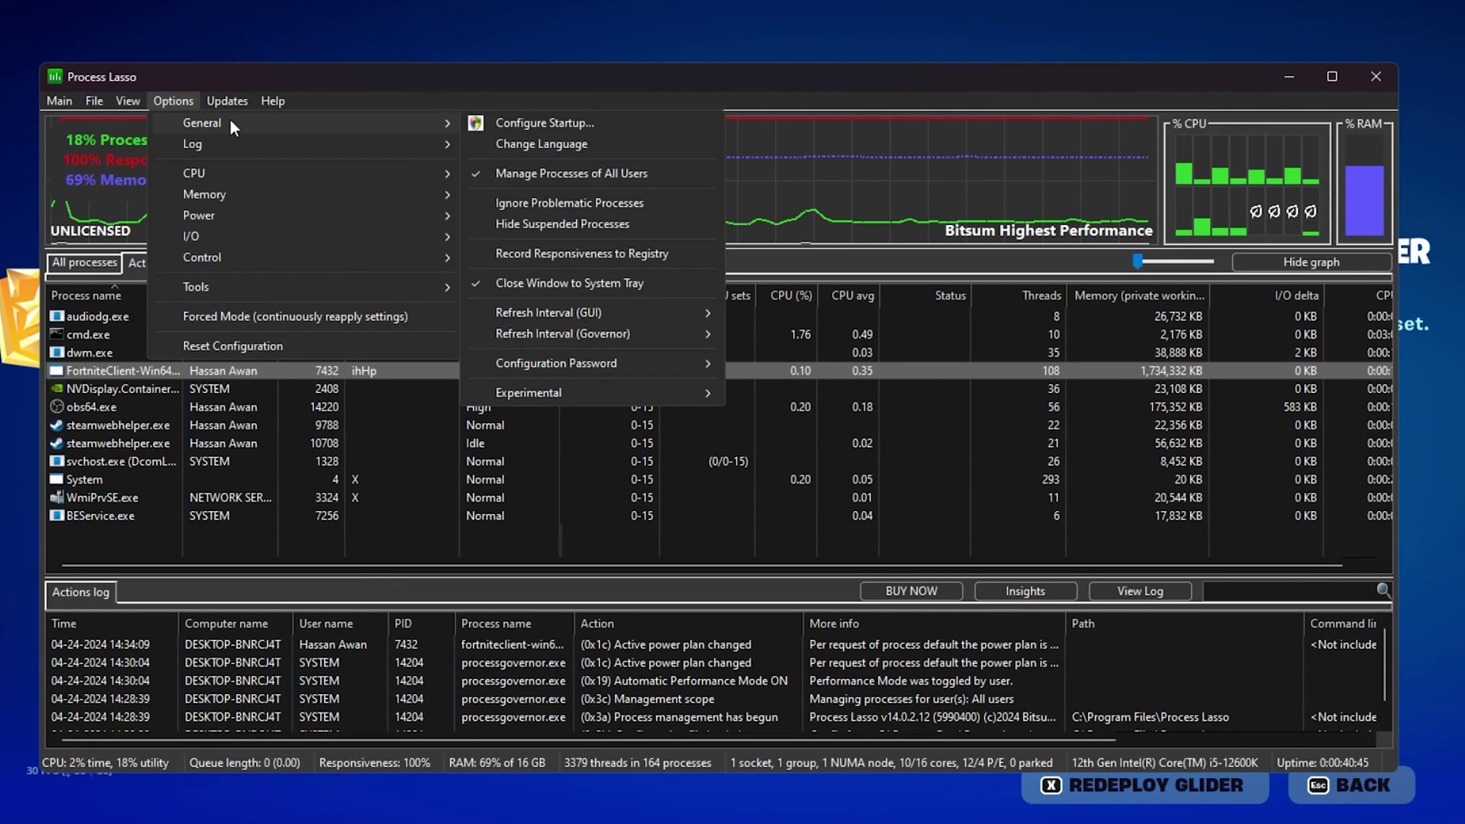
left_click(551, 122)
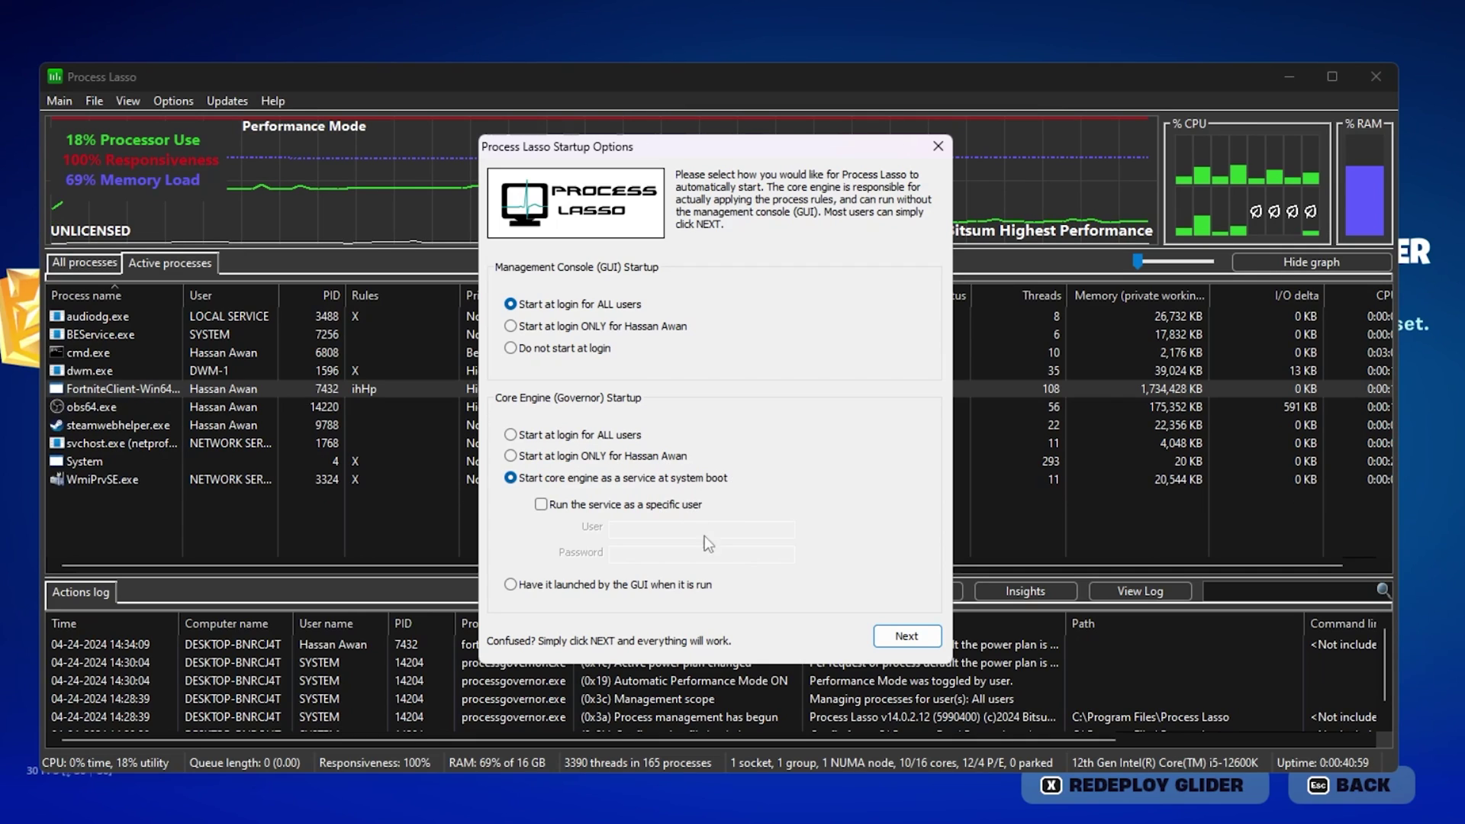
left_click(938, 148)
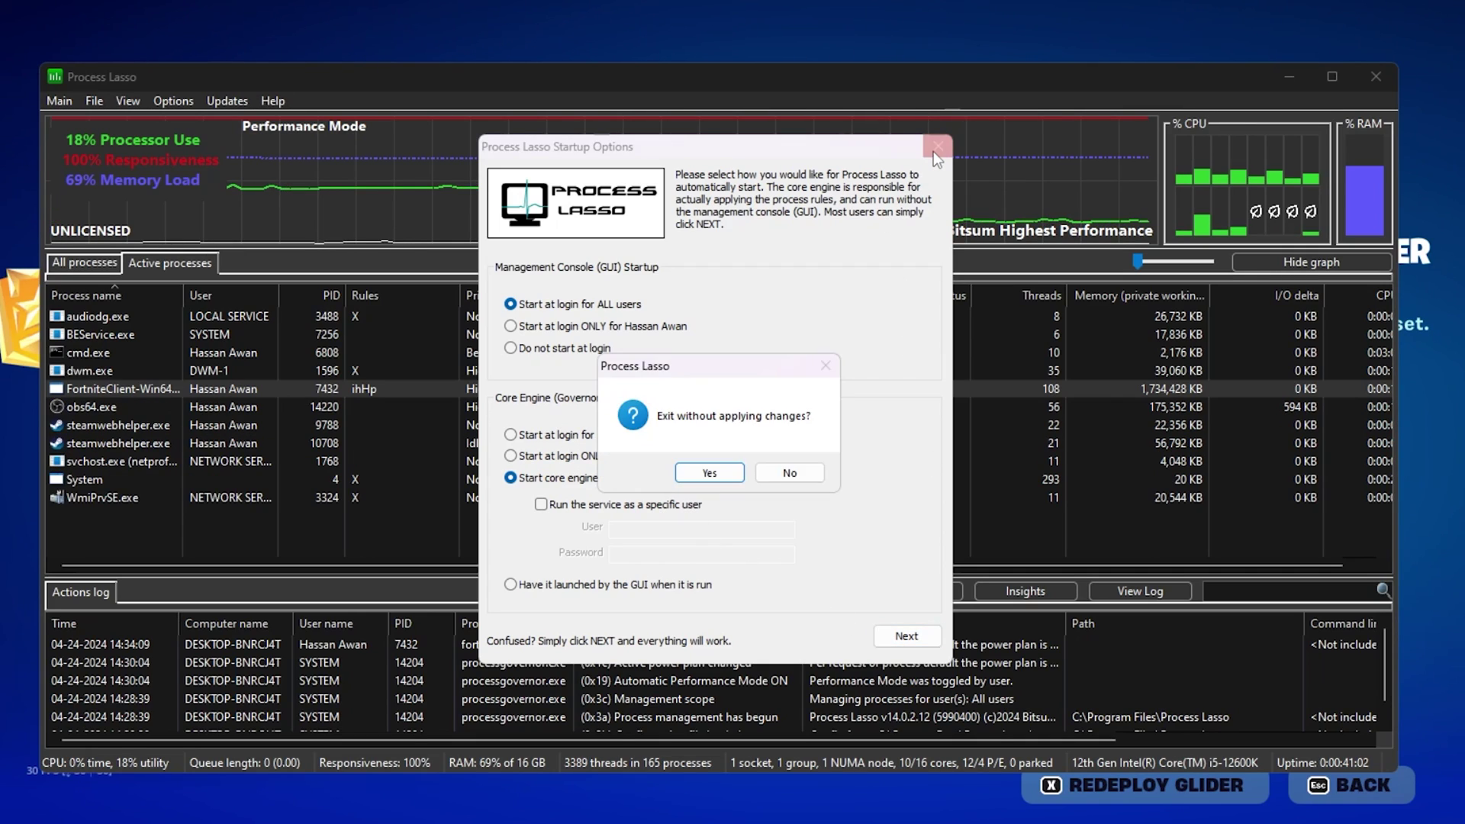
left_click(708, 473)
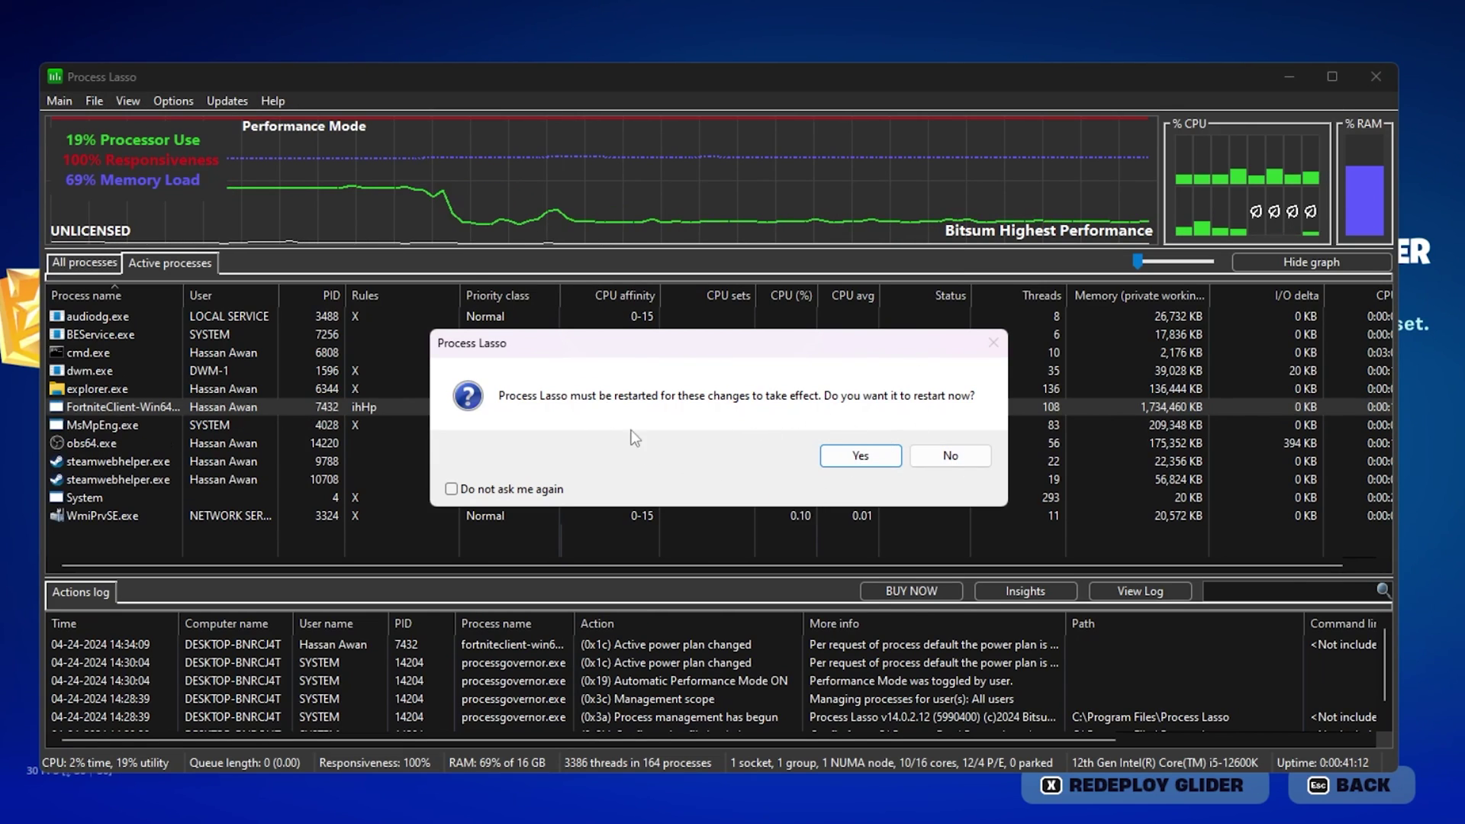
left_click(860, 458)
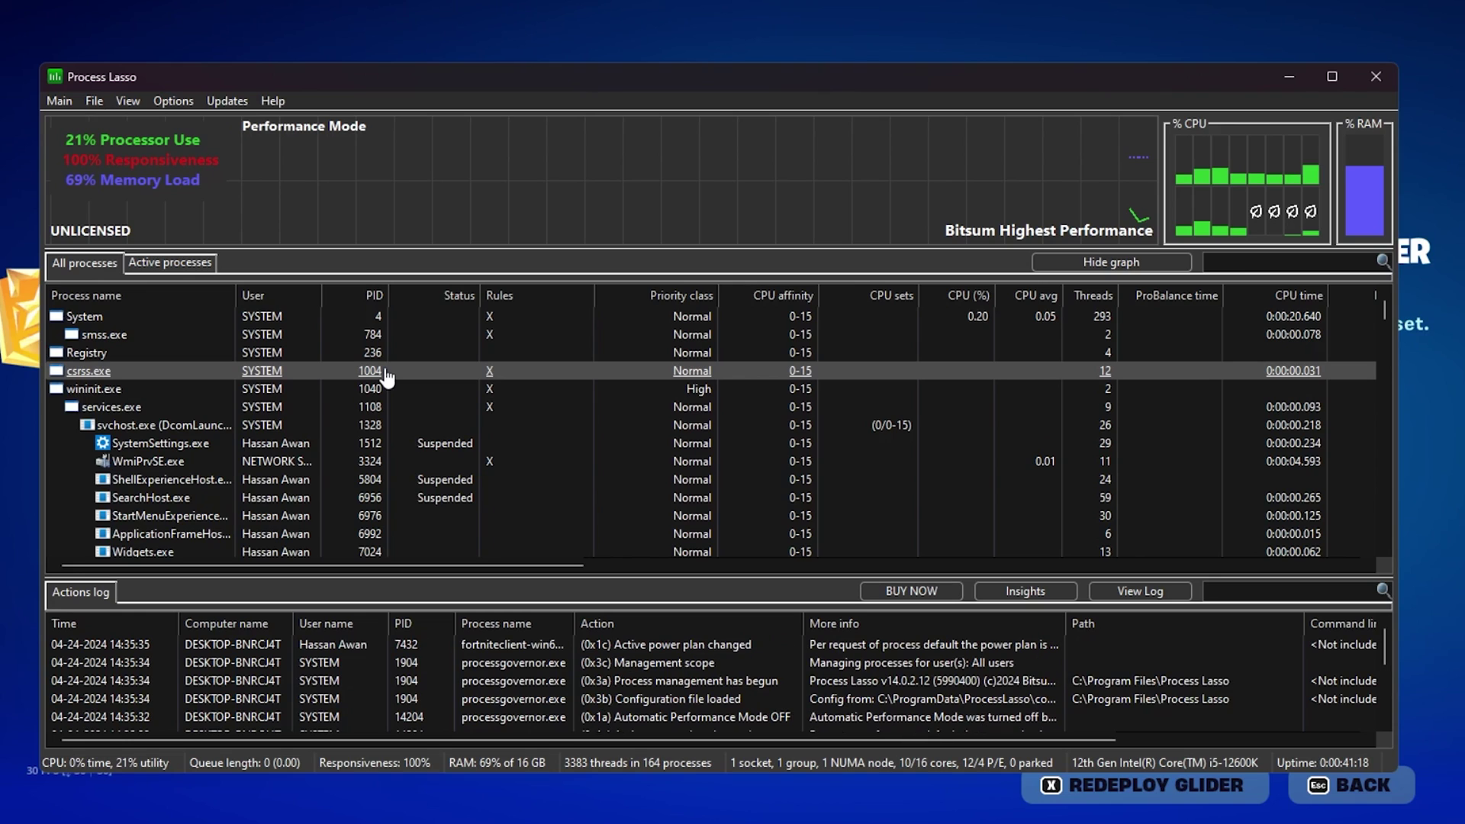
Minimize Process Lasso to bring the Fortnite gameplay back into view.
left_click(1289, 79)
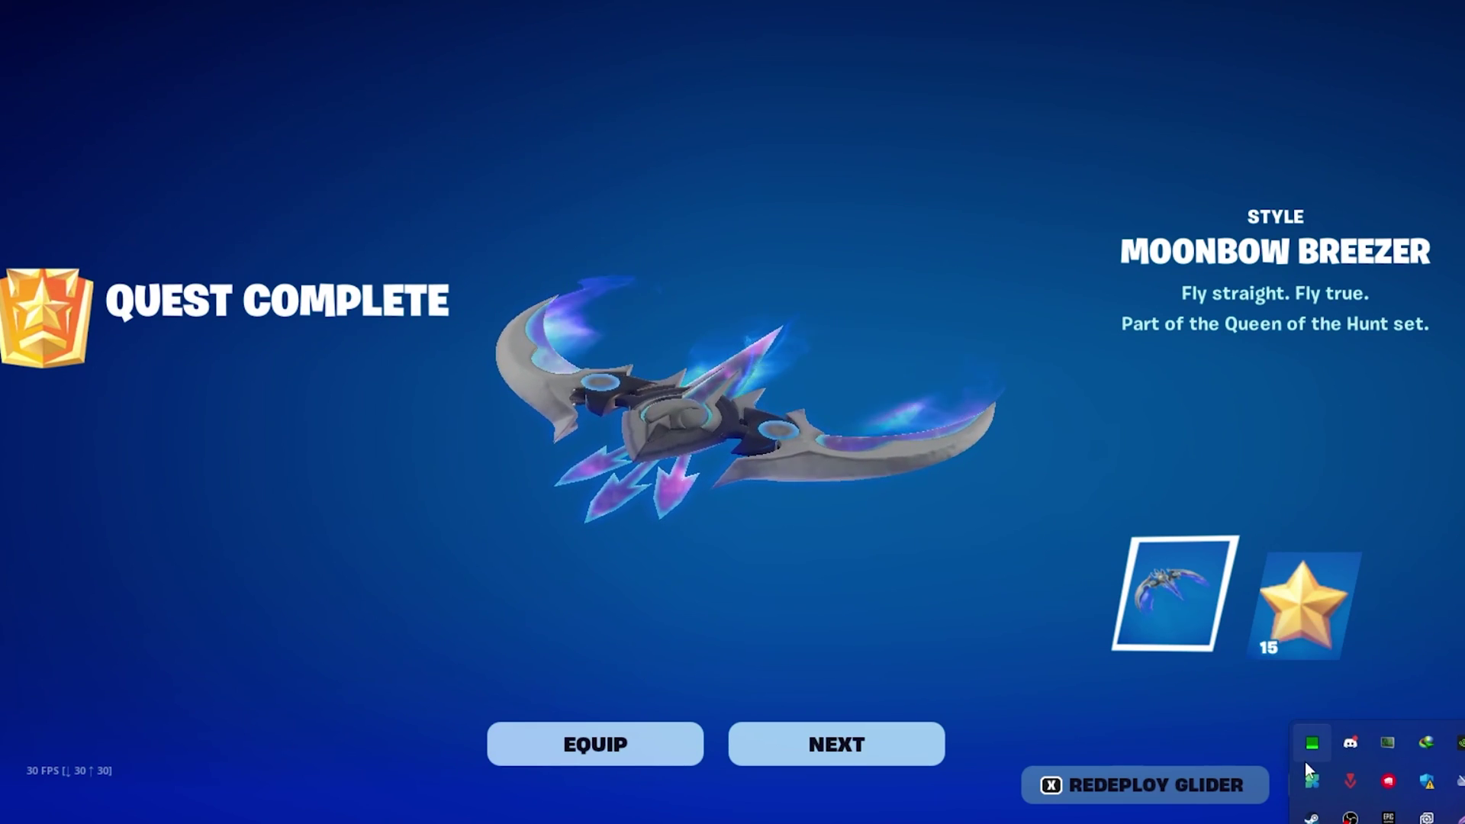
mouse_move(1319, 753)
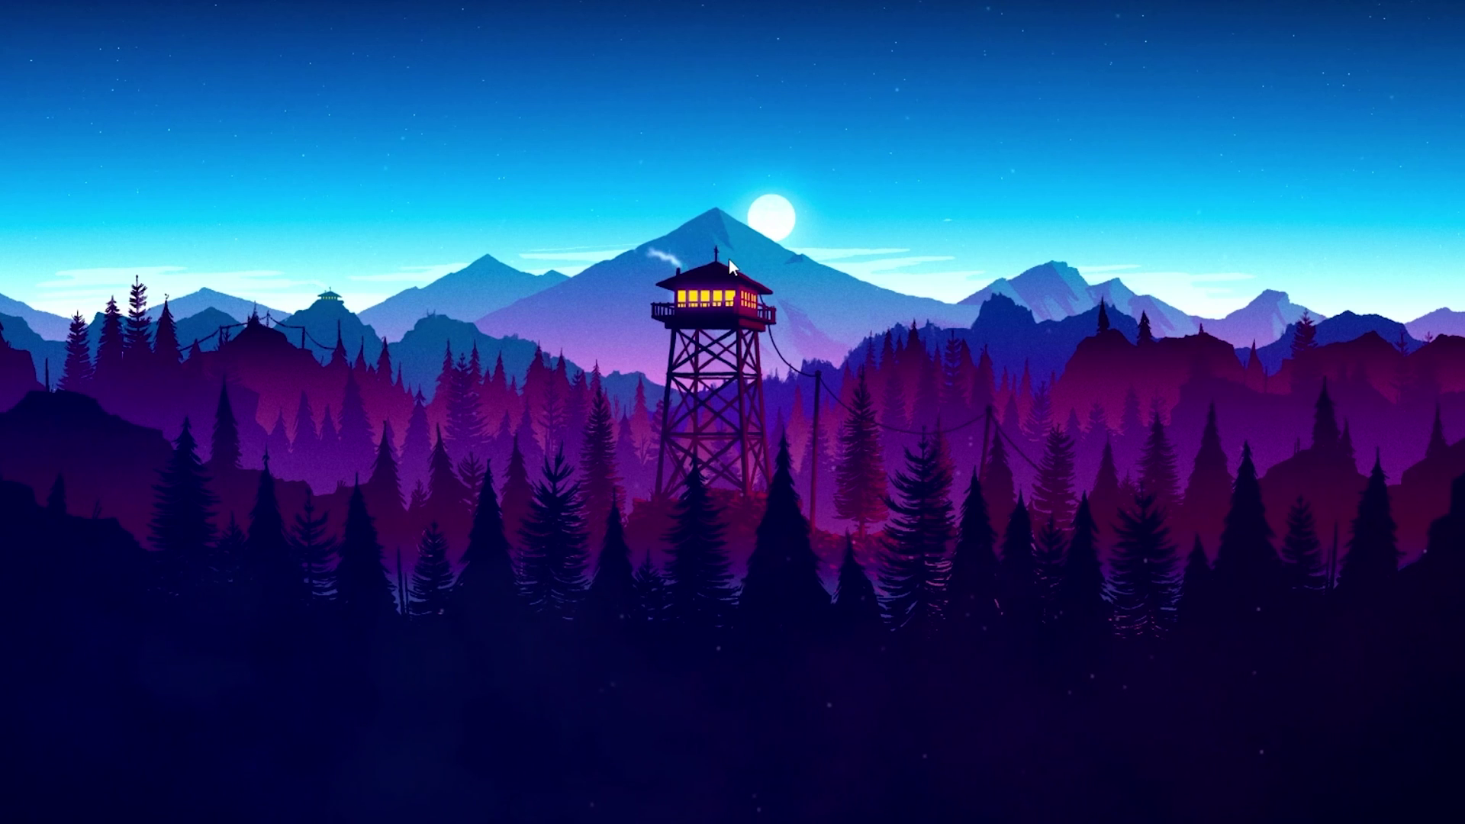
Enable Turn off Power Throttling in gpedit under System > Power Management > Power Throttling Settings.
key("super+r")
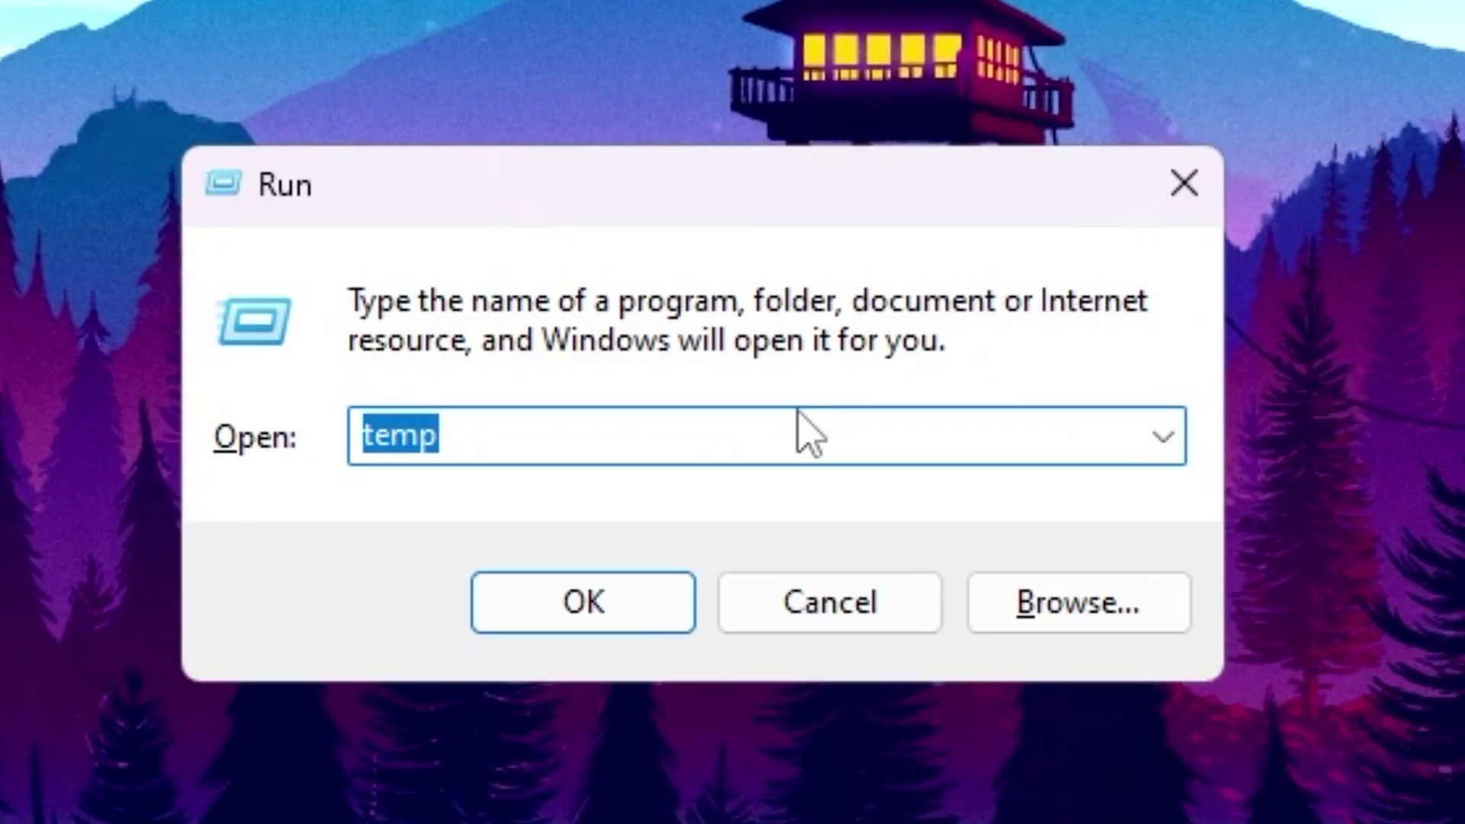
type("gp")
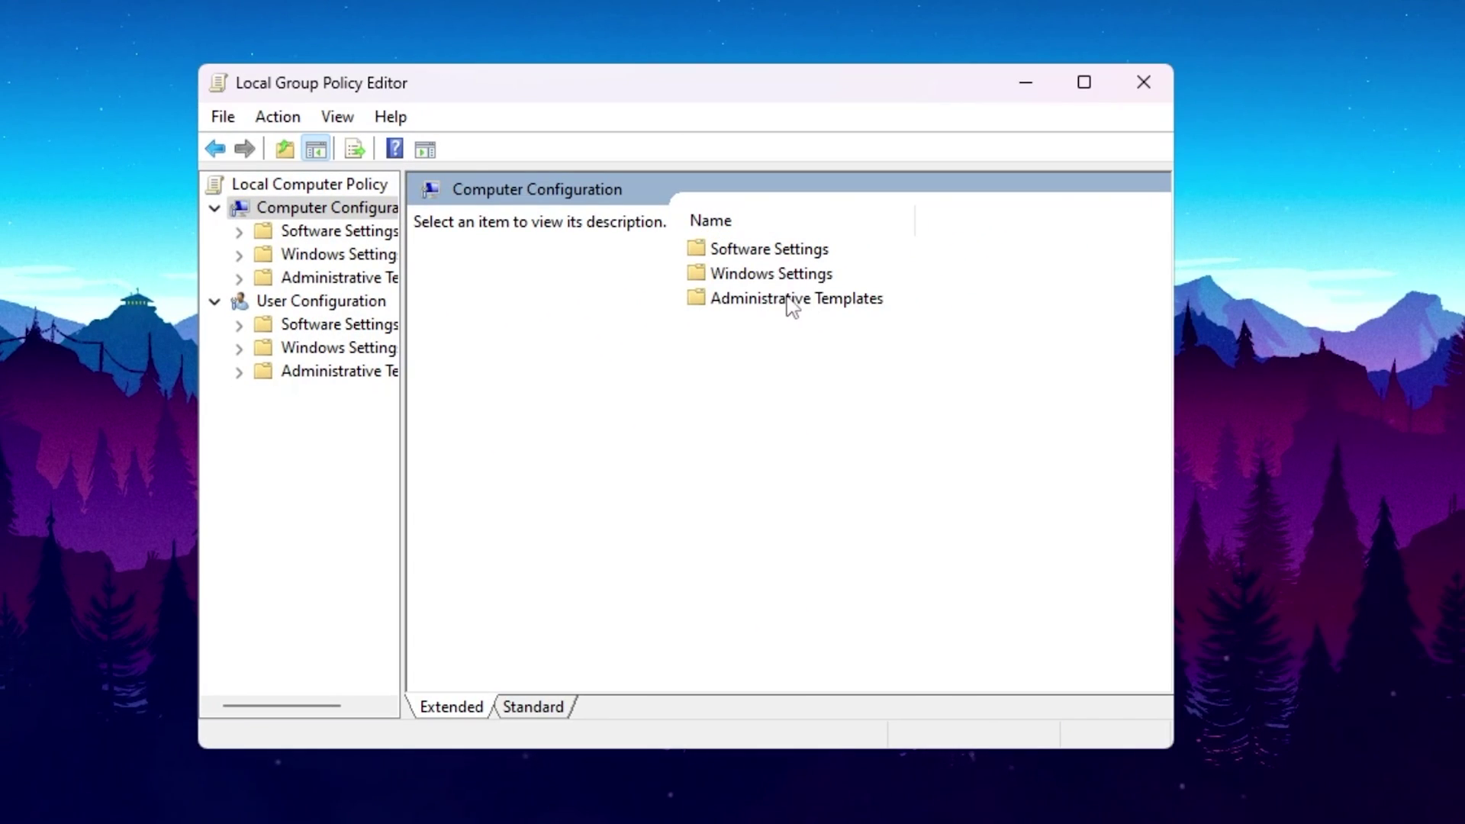
double_click(792, 302)
double_click(711, 398)
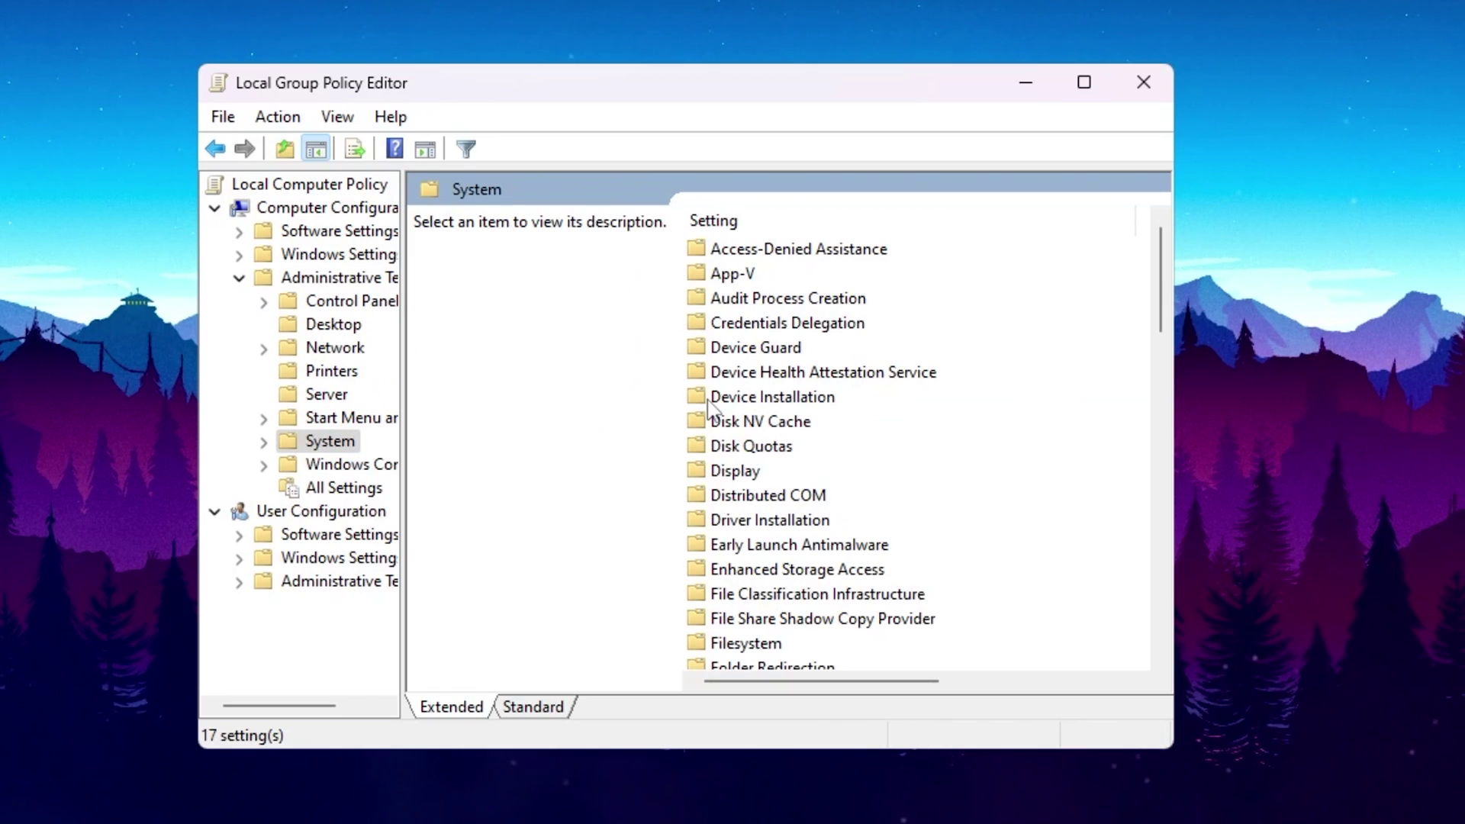
scroll(734, 376, "down", 9)
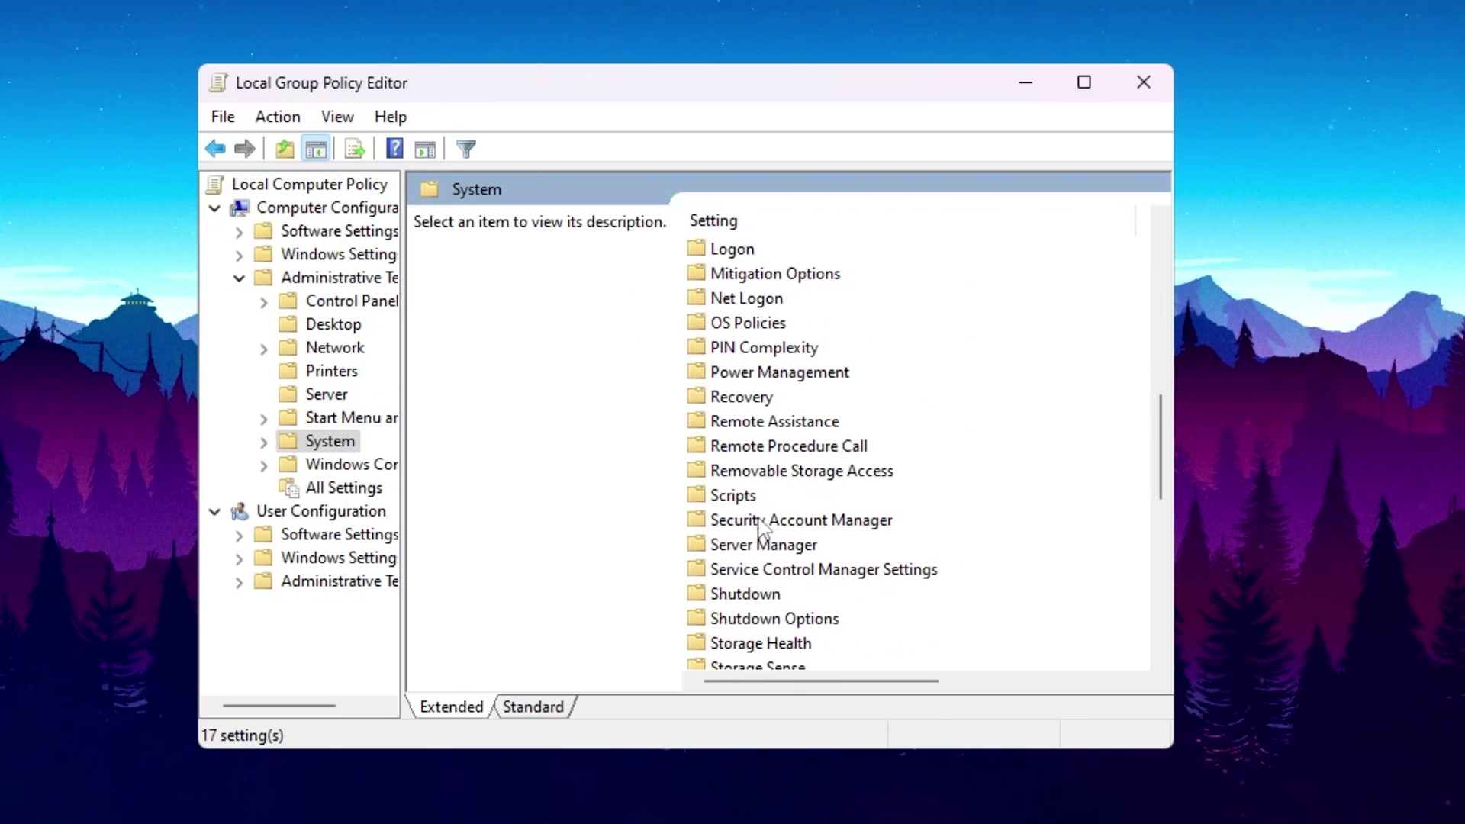
double_click(771, 374)
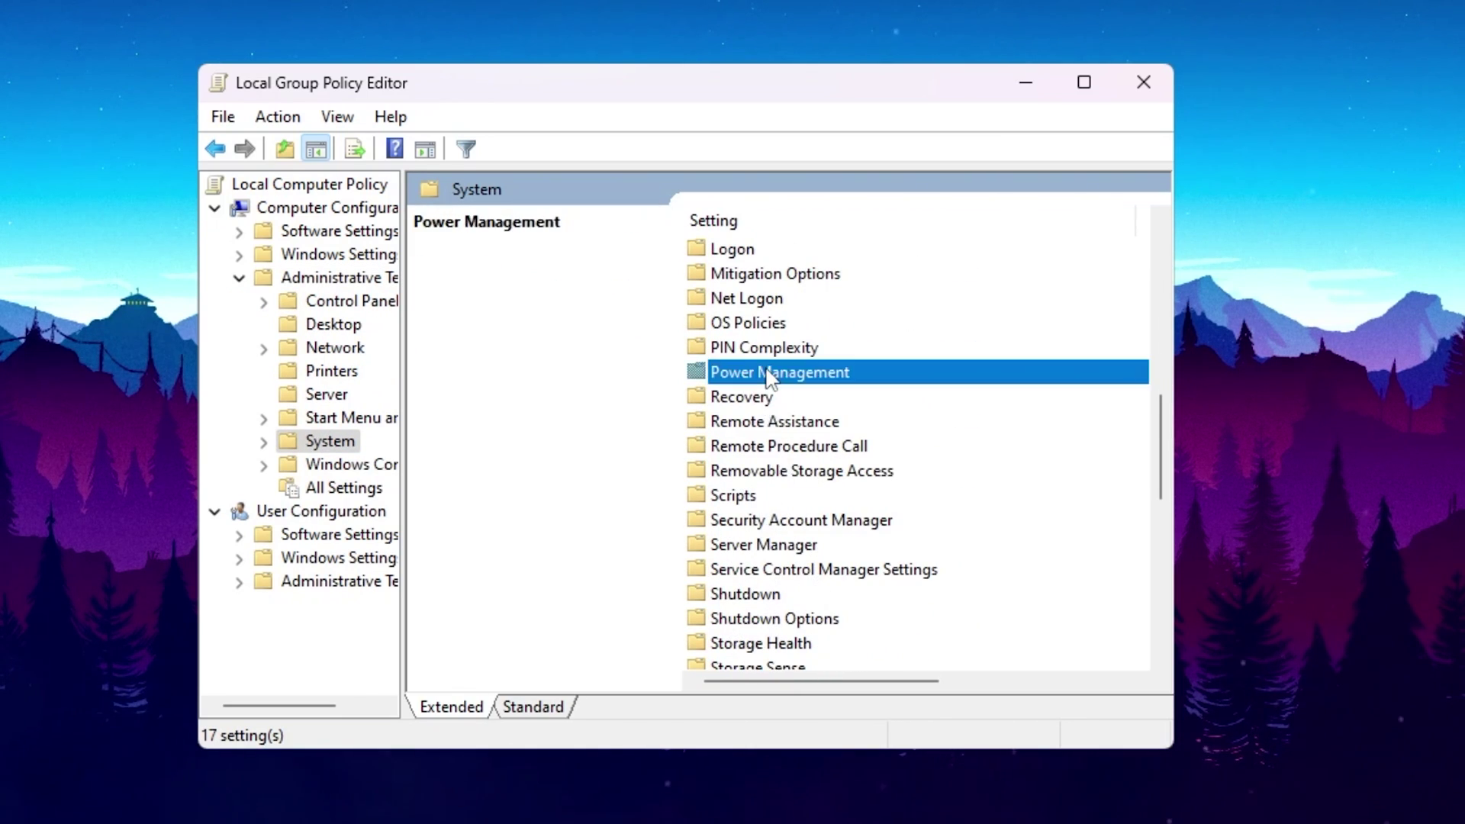
double_click(775, 349)
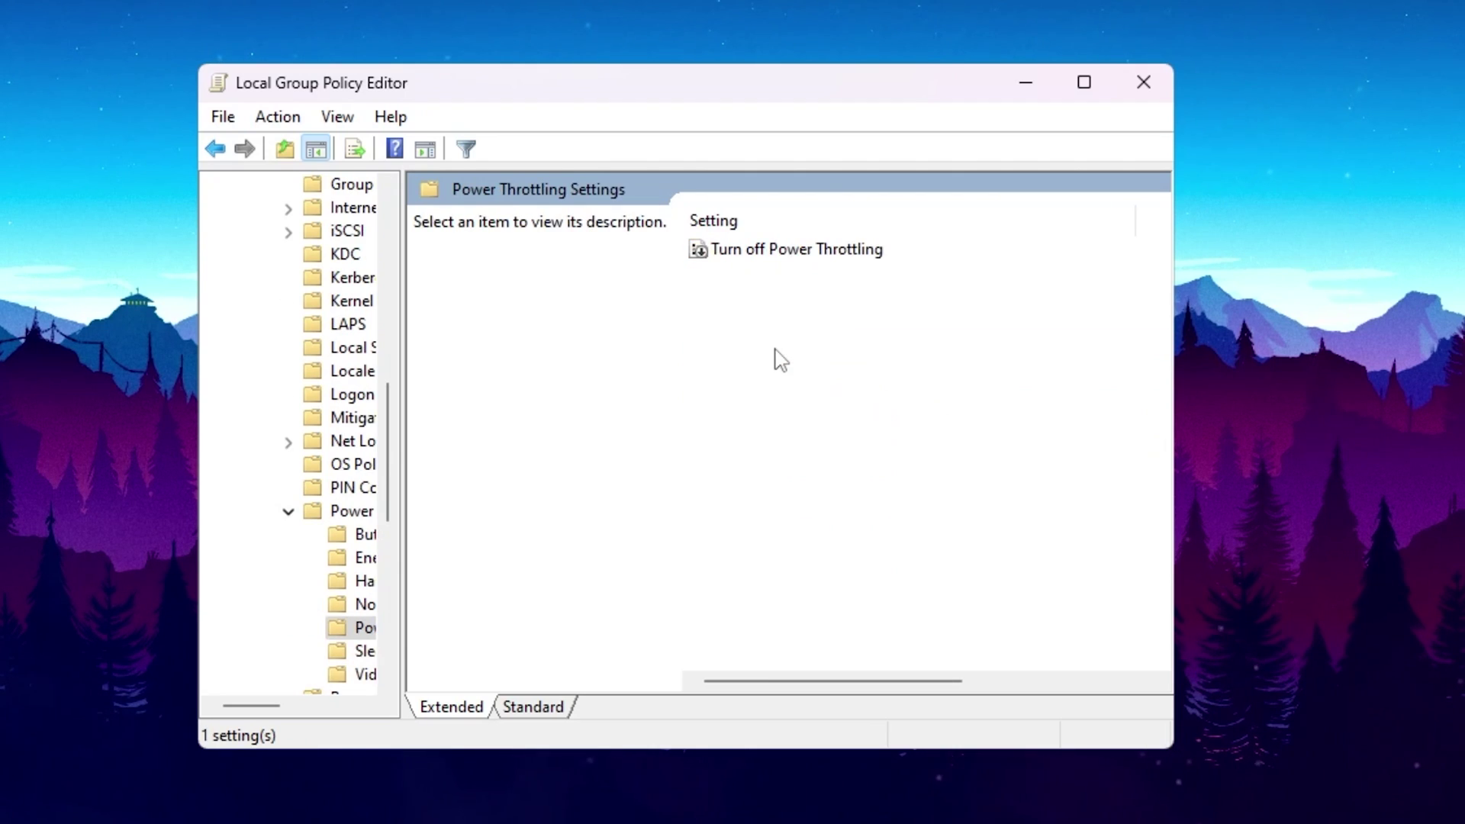
left_click(788, 252)
double_click(785, 253)
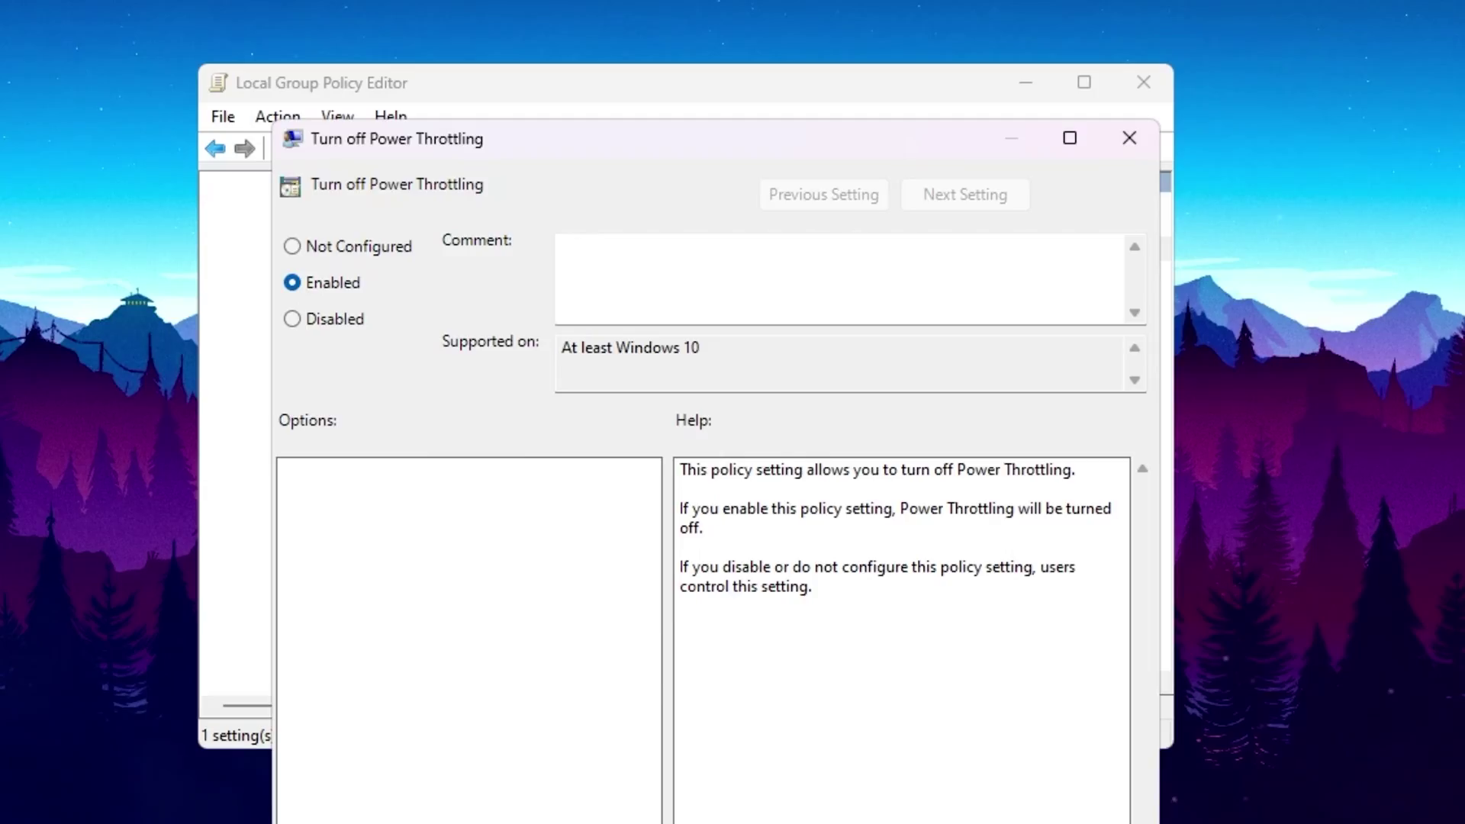
key("Return")
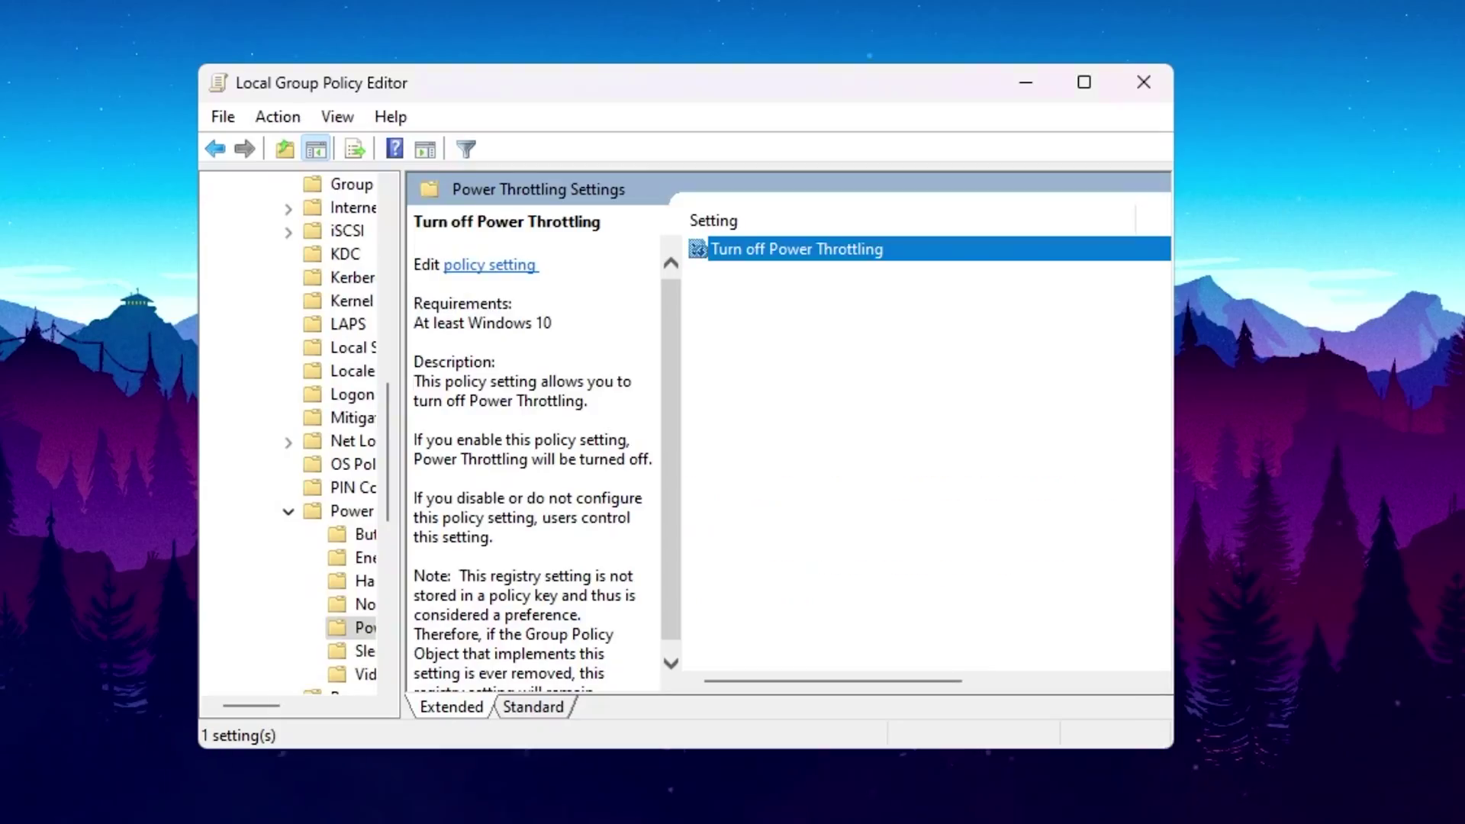
Close the Group Policy Editor, then build wood and brick walls and ramps while firing the shotgun.
left_click(1152, 89)
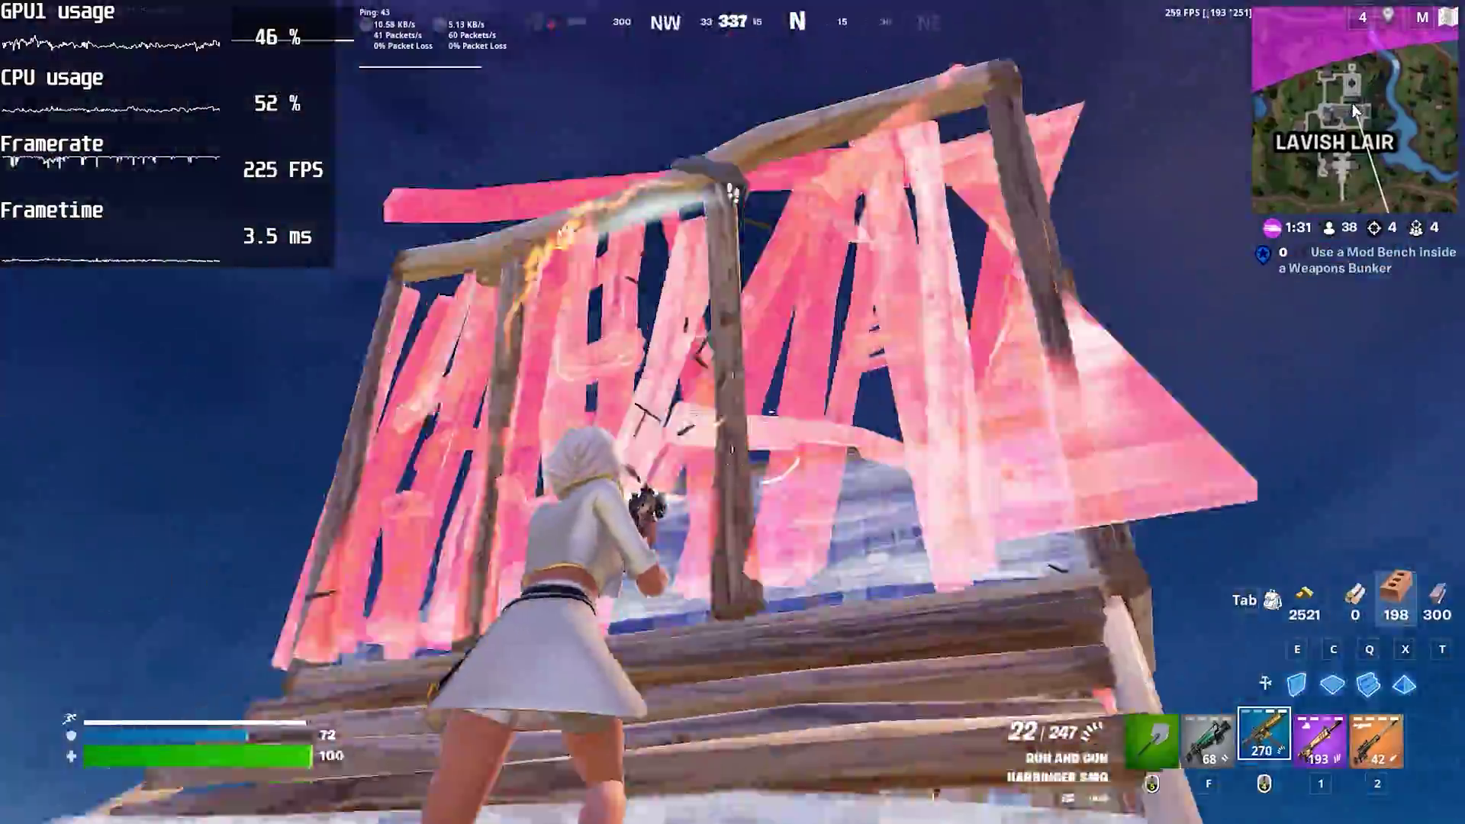
left_click(733, 412)
left_click(733, 412)
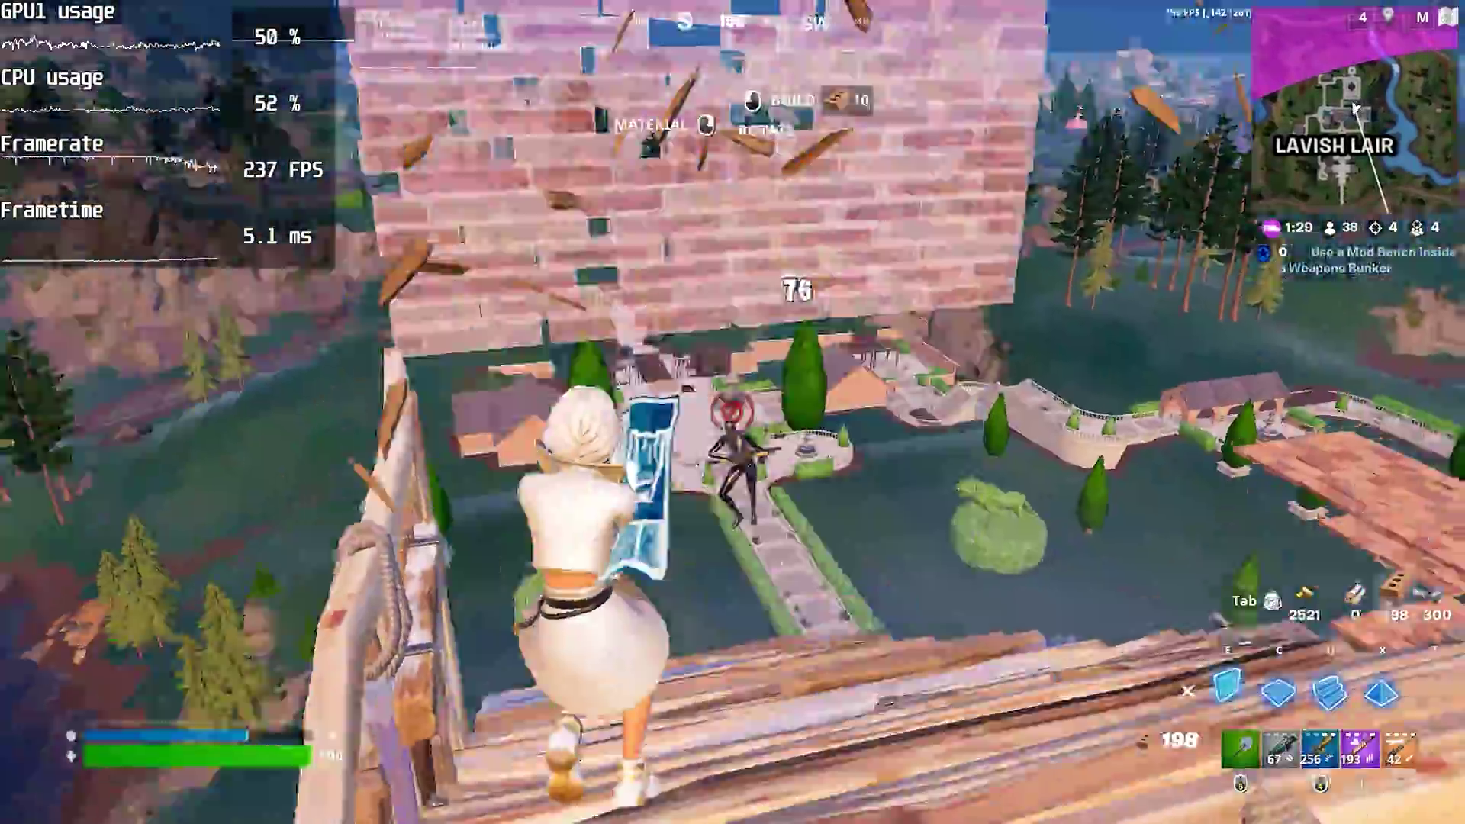
left_click(732, 412)
left_click(733, 412)
left_click(733, 412)
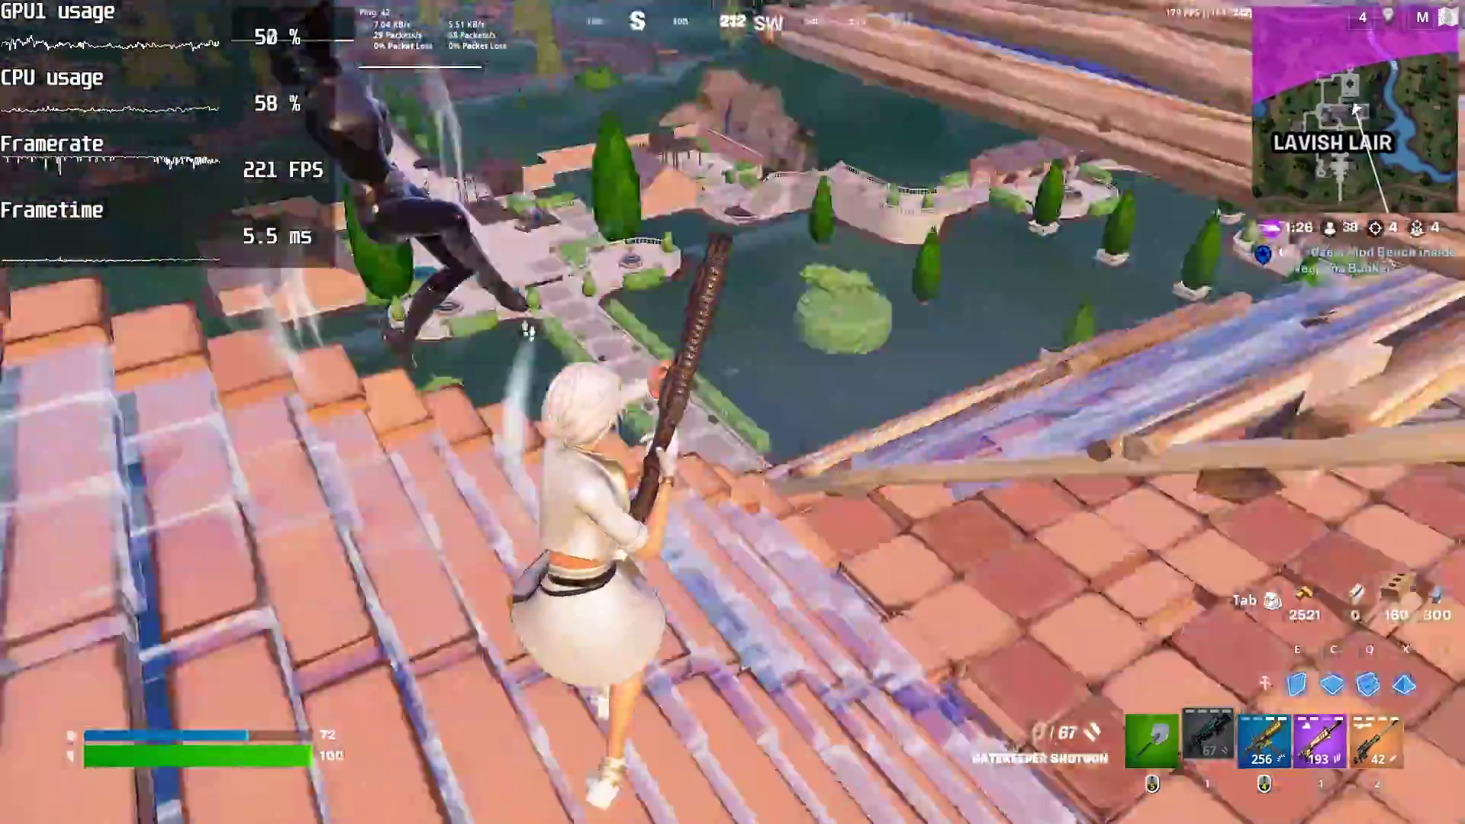
Eliminate the enemy with the aimed Warforged Assault Rifle, then reload it.
left_click(733, 412)
key("1")
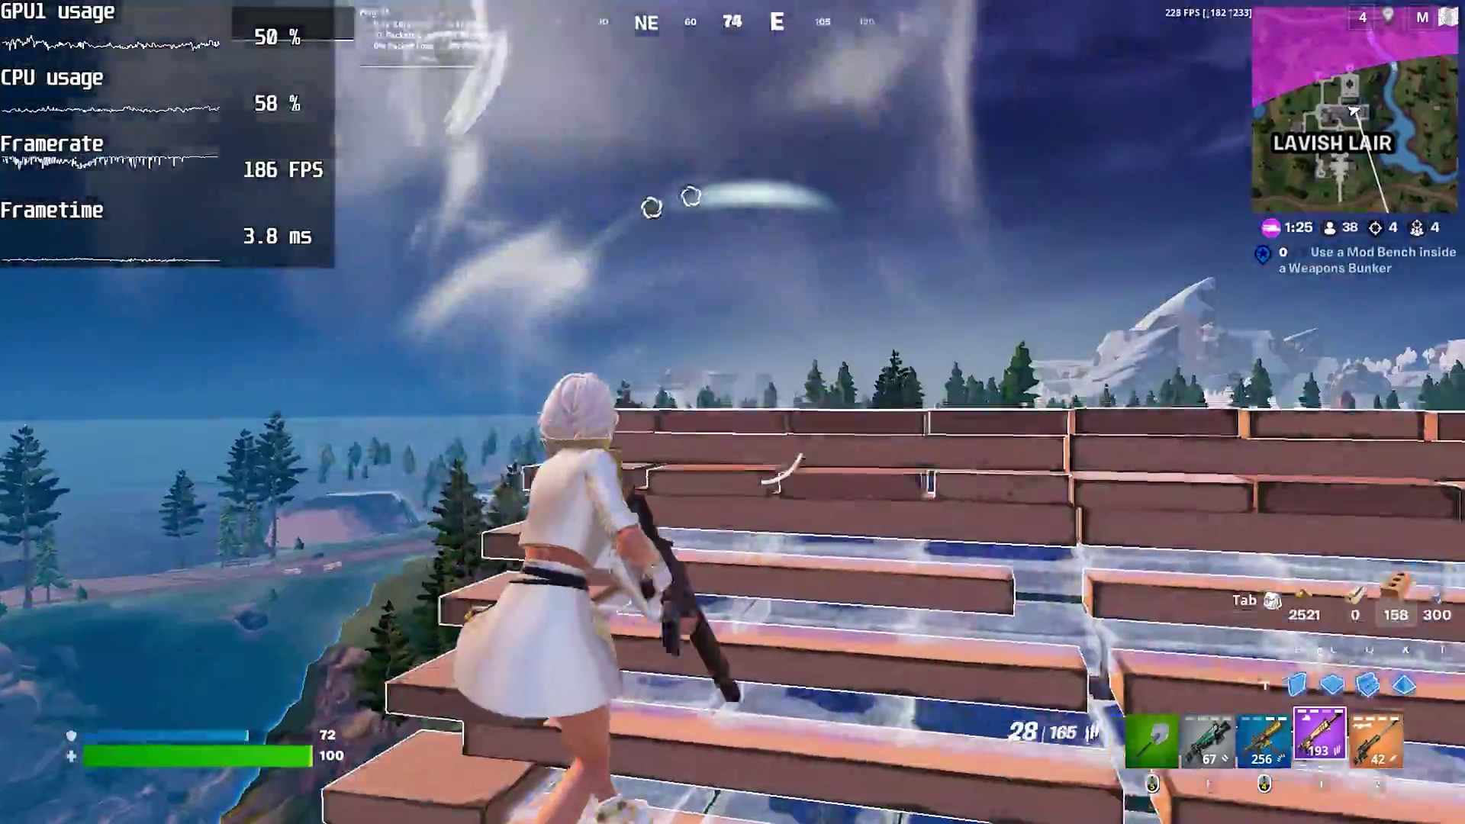
right_click(733, 412)
left_click(733, 412)
left_click(733, 412)
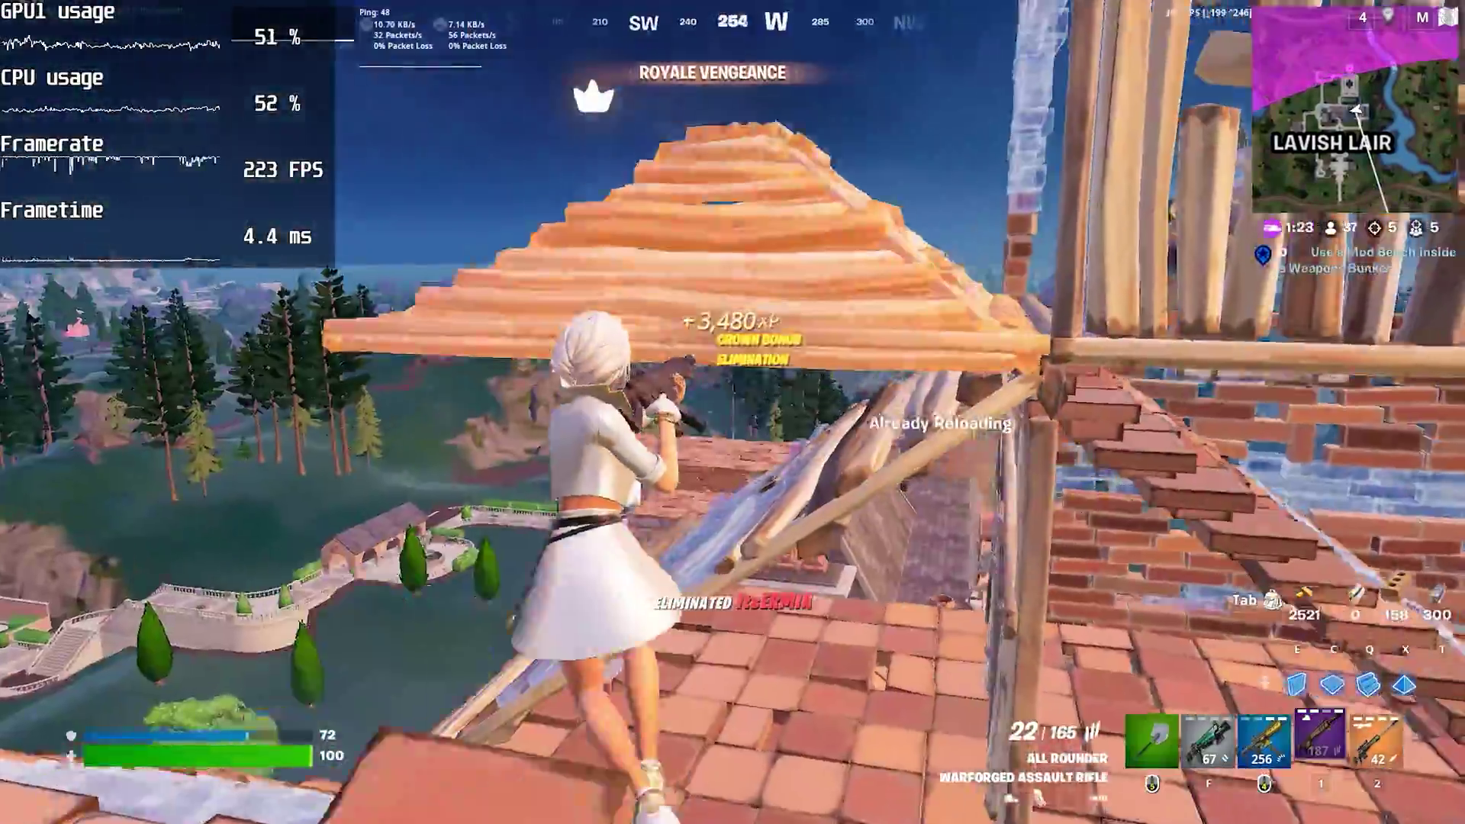
key("r")
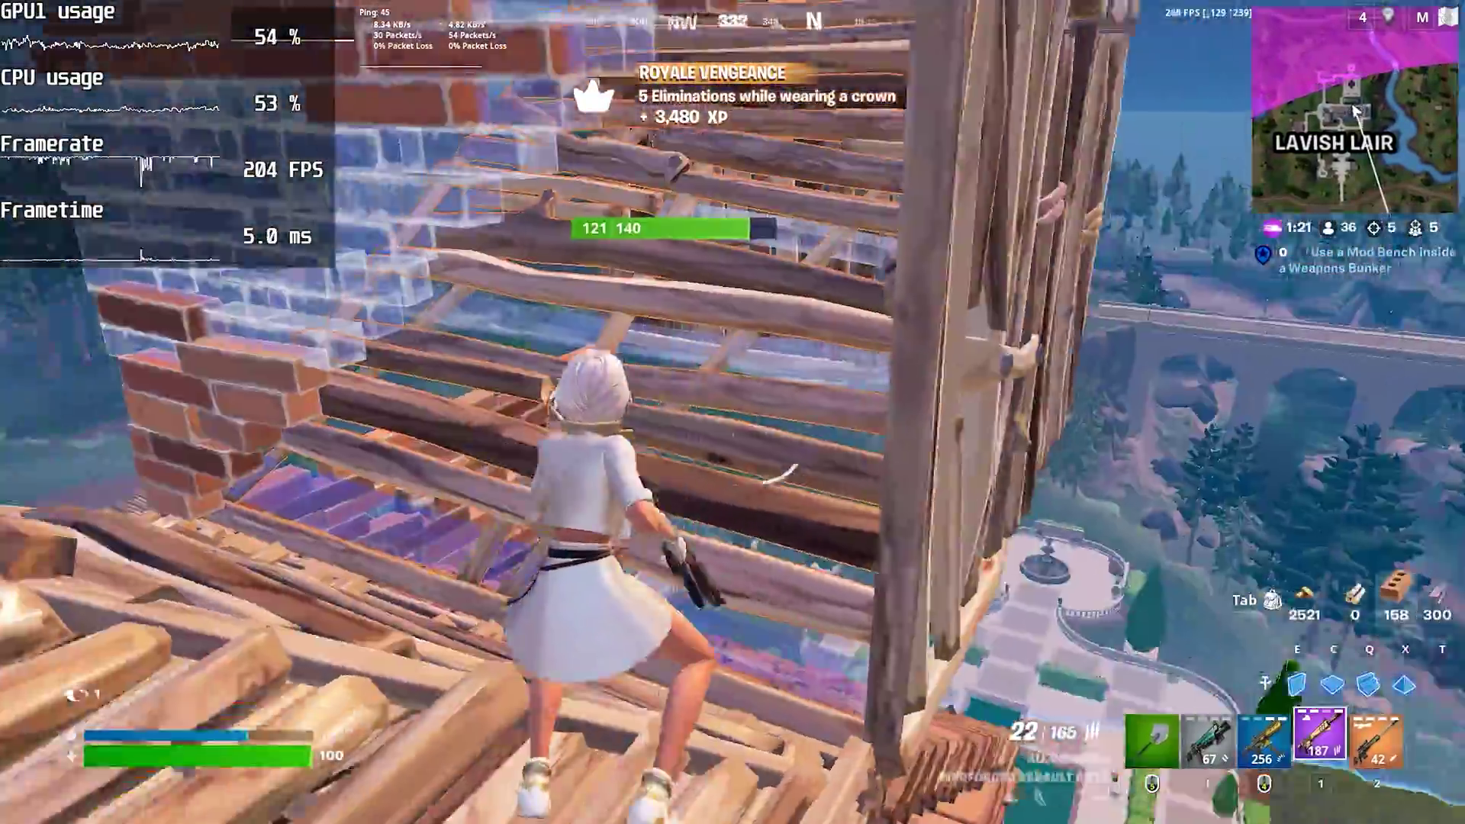